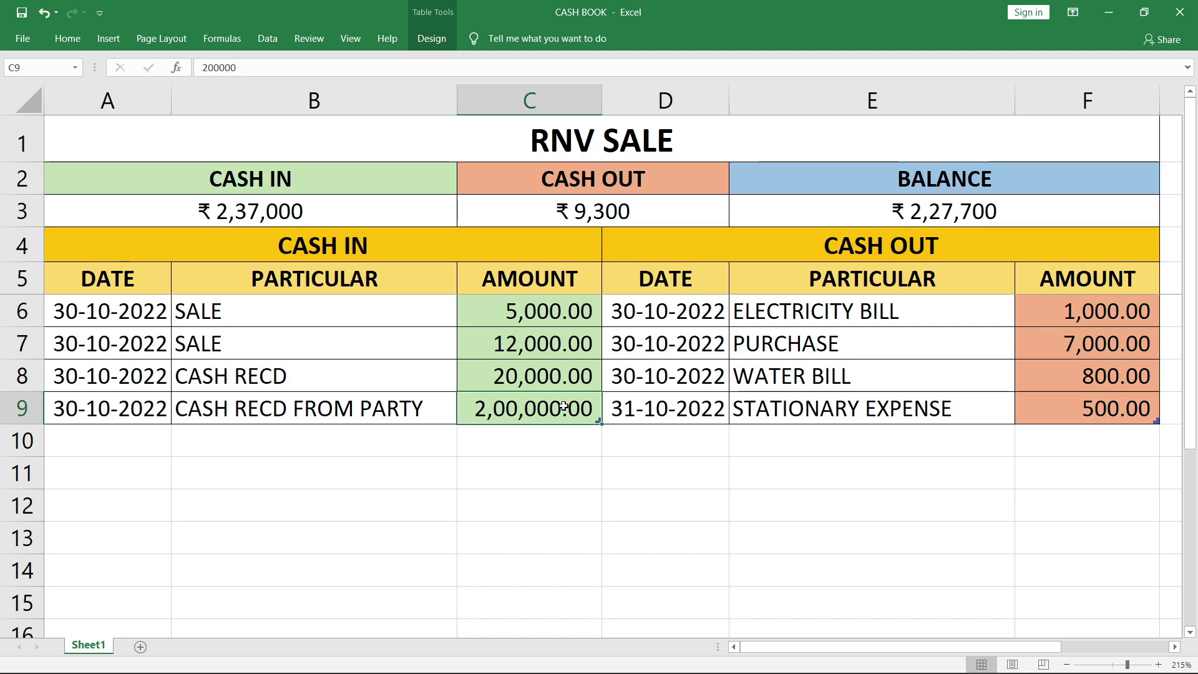
# - Review the RNV SALE title, the CASH IN table and its SUM total formula
pyautogui.click(519, 138)
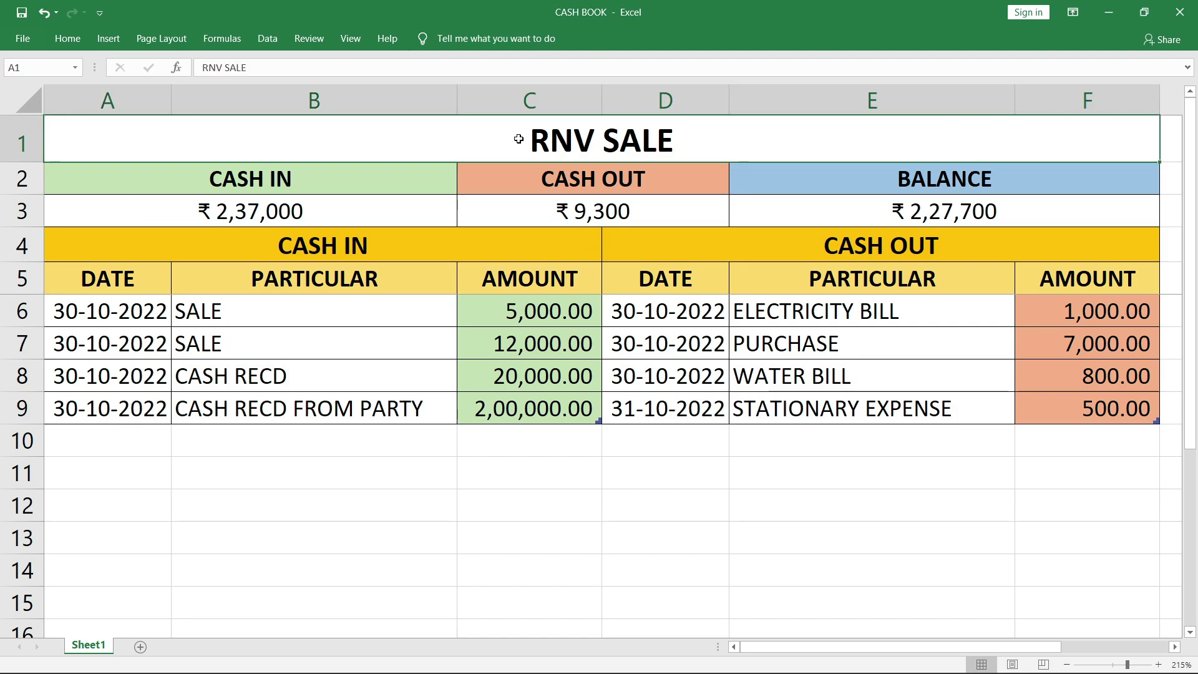
pyautogui.click(429, 178)
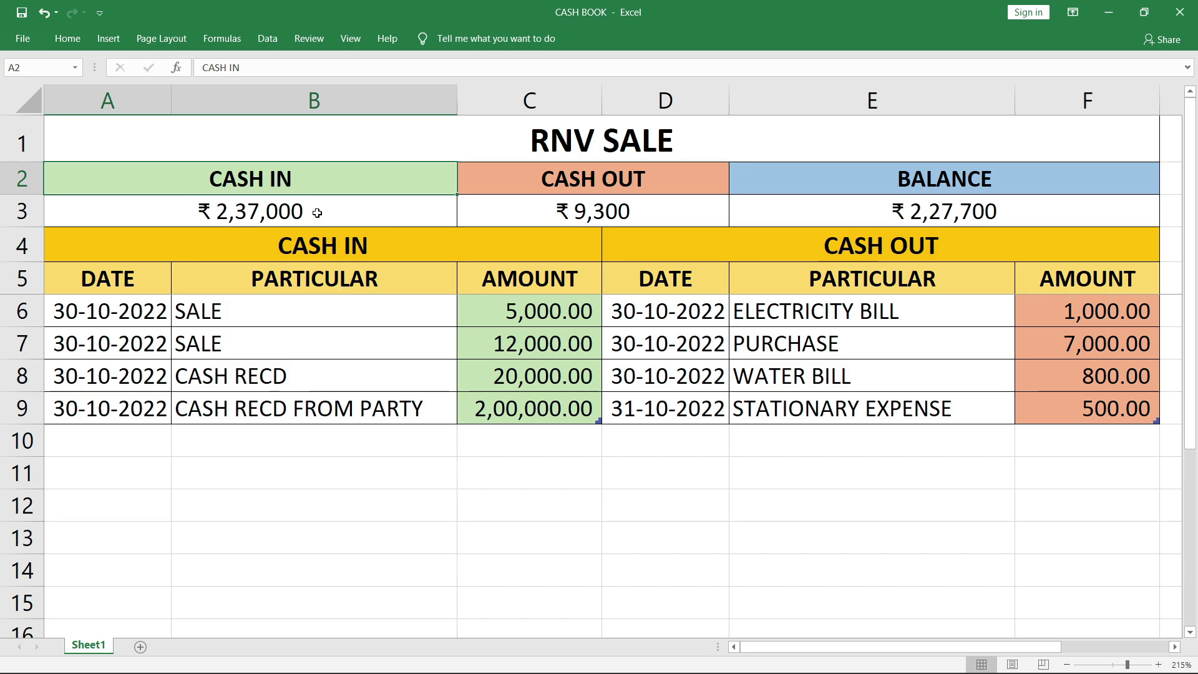
pyautogui.moveTo(128, 253); pyautogui.dragTo(289, 397)
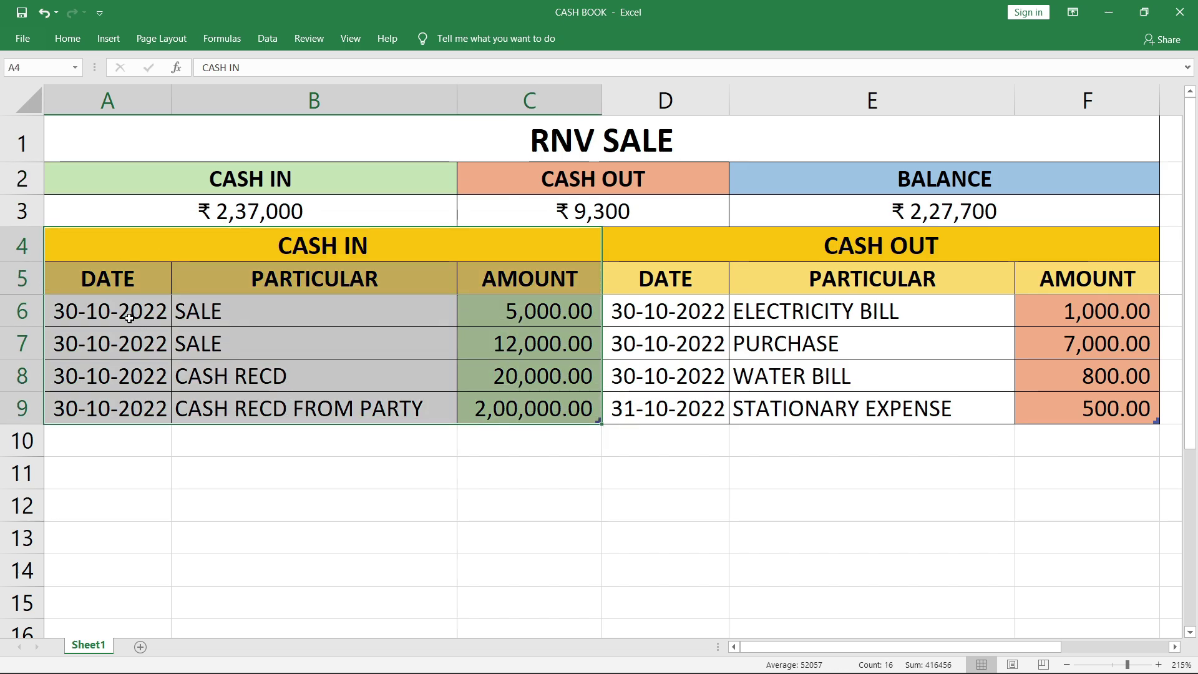
pyautogui.moveTo(129, 315); pyautogui.dragTo(128, 412)
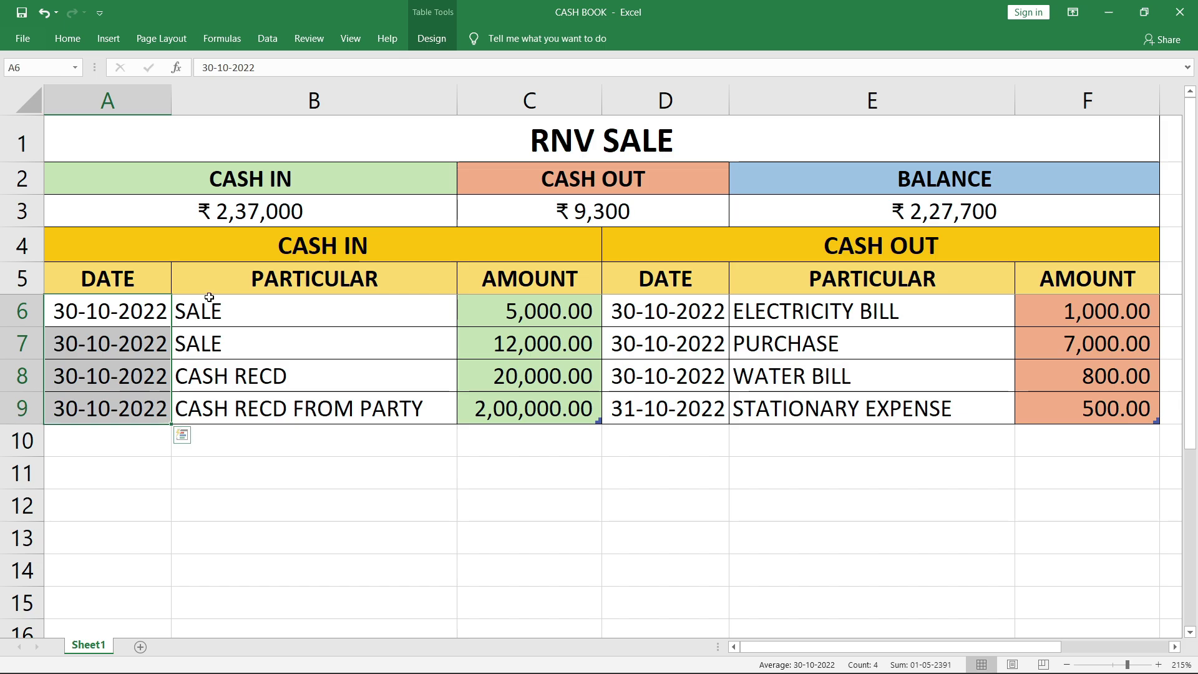
pyautogui.click(254, 306)
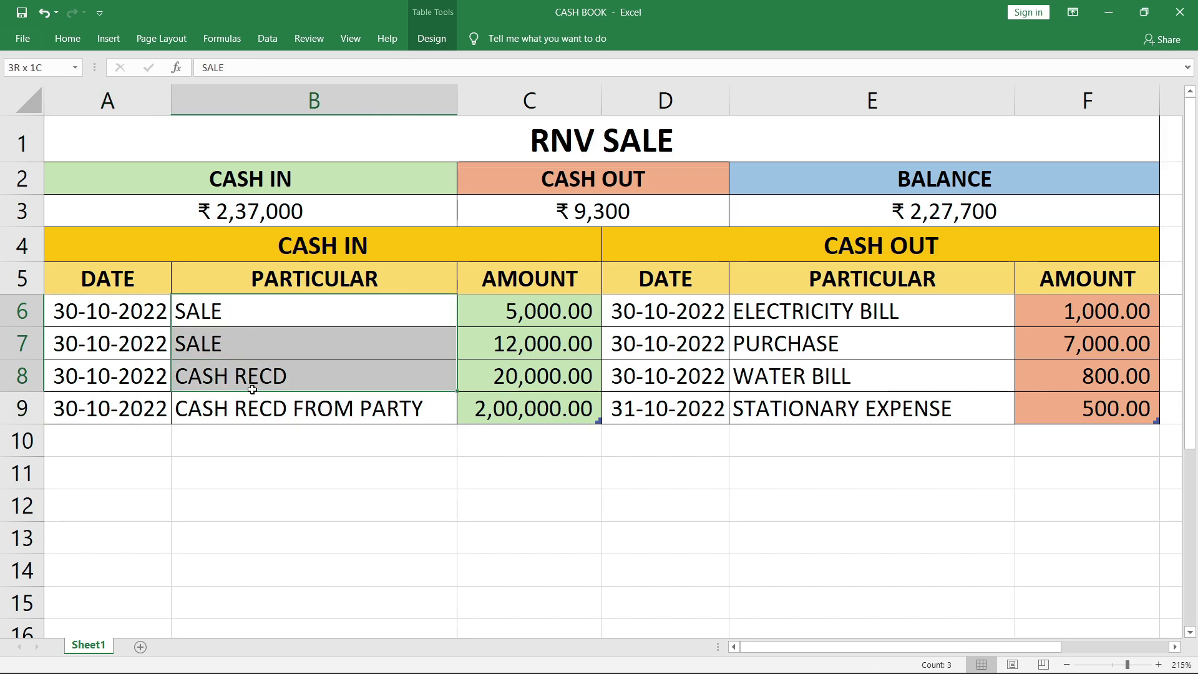
pyautogui.moveTo(254, 306); pyautogui.dragTo(256, 408)
pyautogui.moveTo(501, 300); pyautogui.dragTo(507, 402)
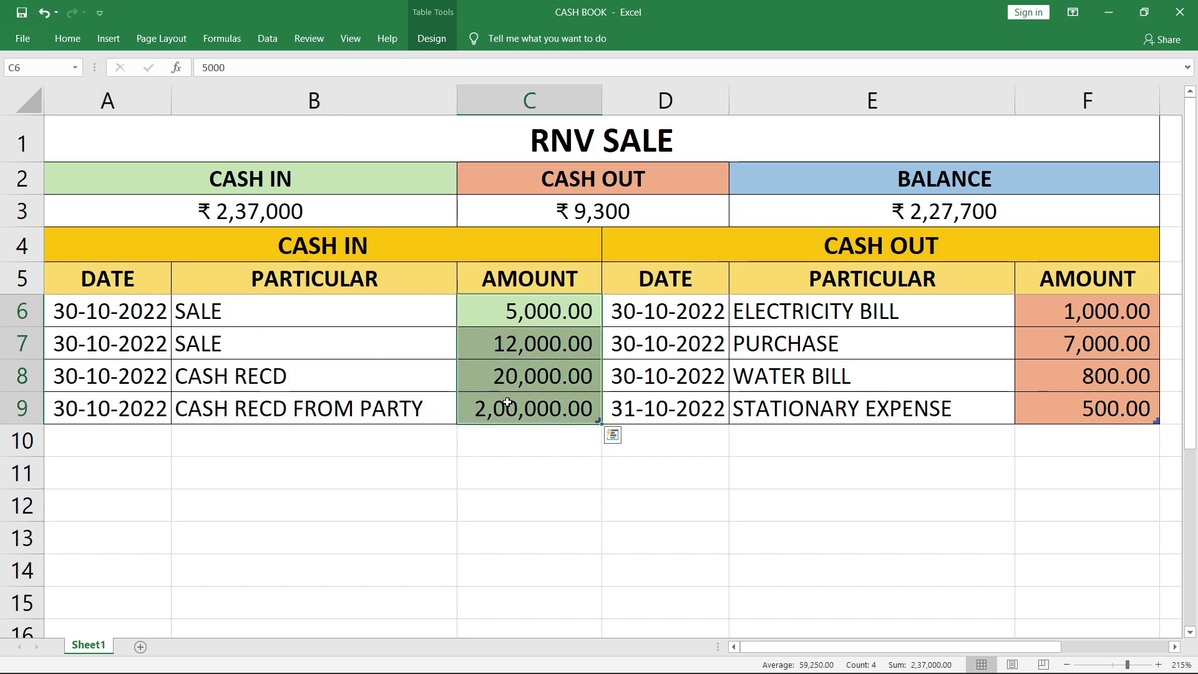
pyautogui.click(530, 405)
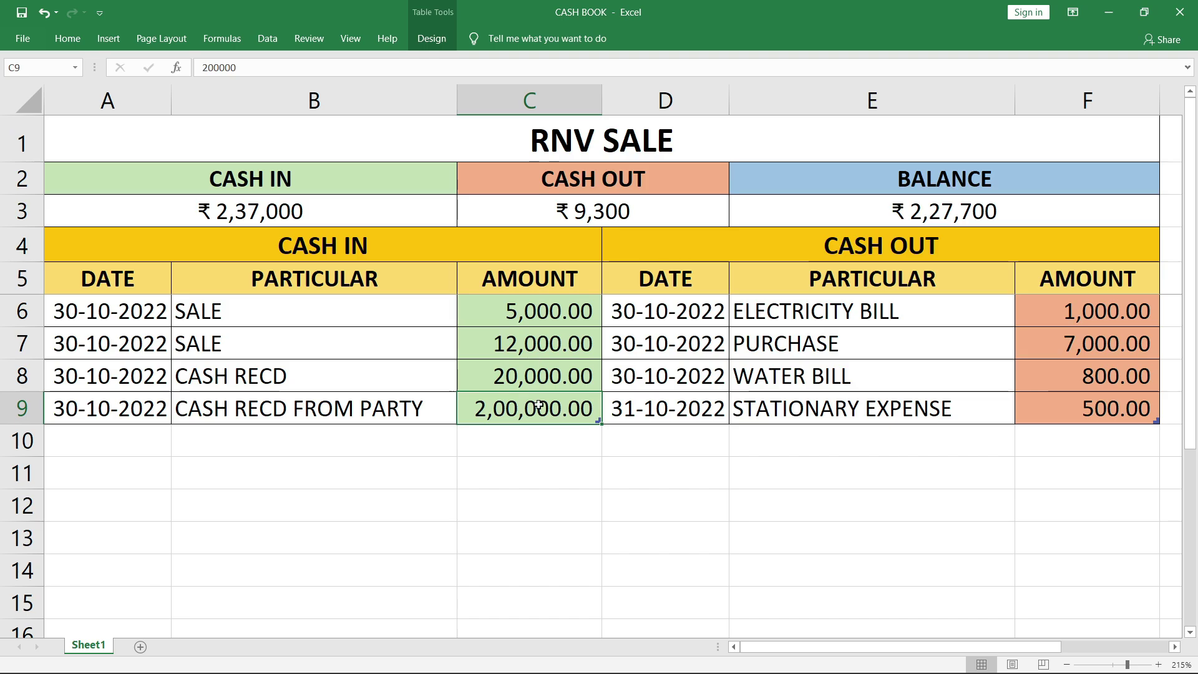
pyautogui.click(395, 215)
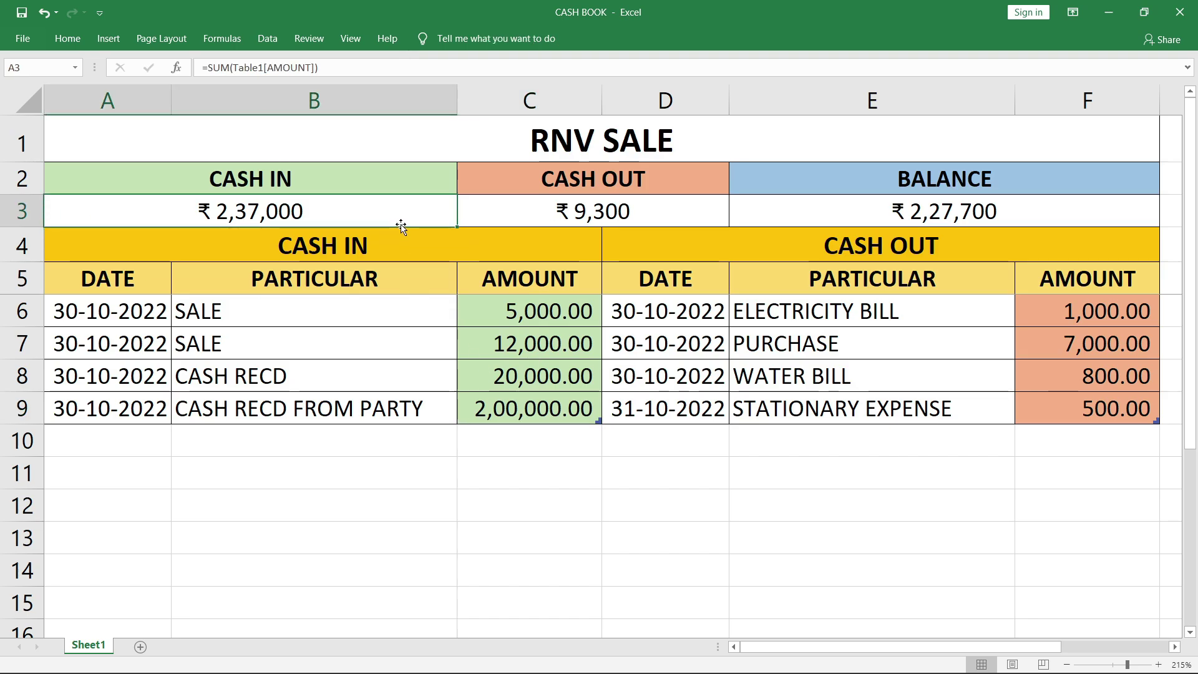
# - Review the CASH OUT table, its total formula, and the BALANCE formula =A3-C3
pyautogui.click(521, 193)
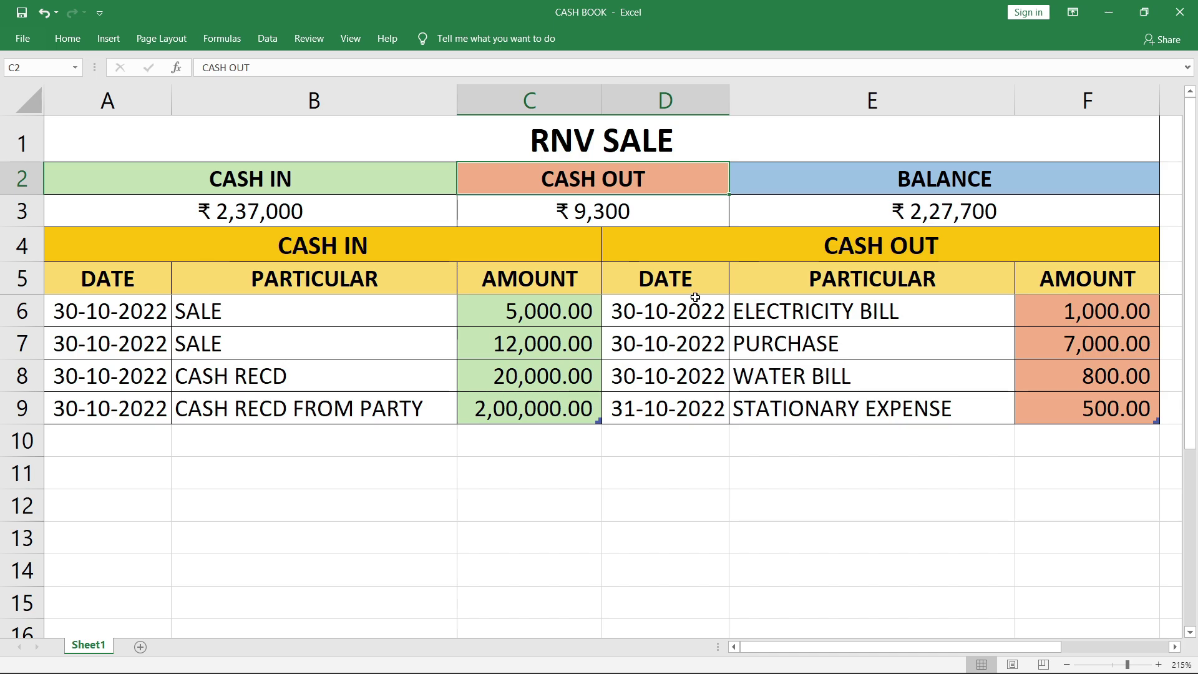
pyautogui.moveTo(651, 308); pyautogui.dragTo(665, 407)
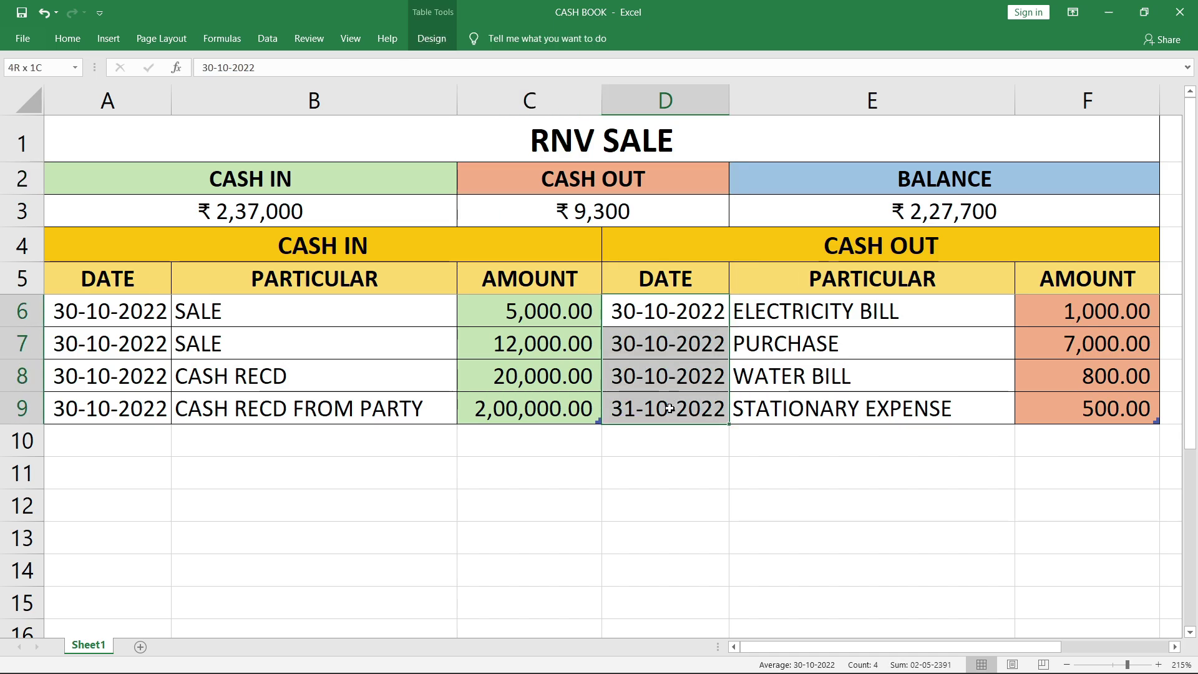
pyautogui.moveTo(792, 314); pyautogui.dragTo(792, 406)
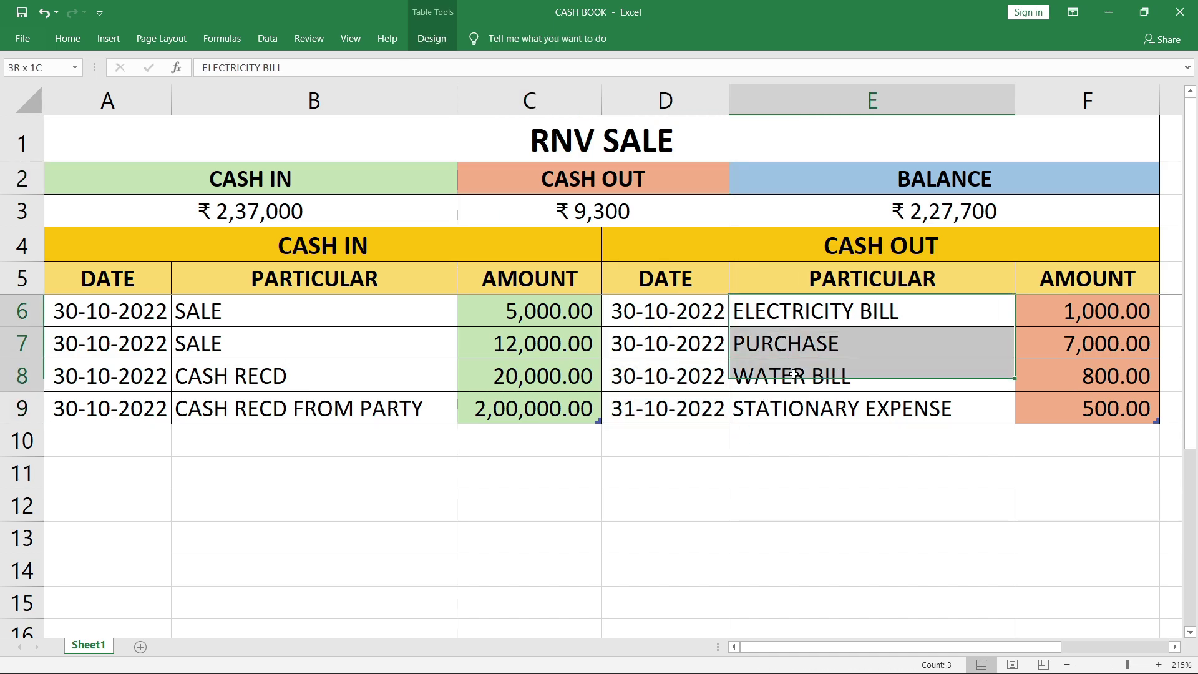
pyautogui.click(963, 402)
pyautogui.moveTo(1048, 317); pyautogui.dragTo(1048, 411)
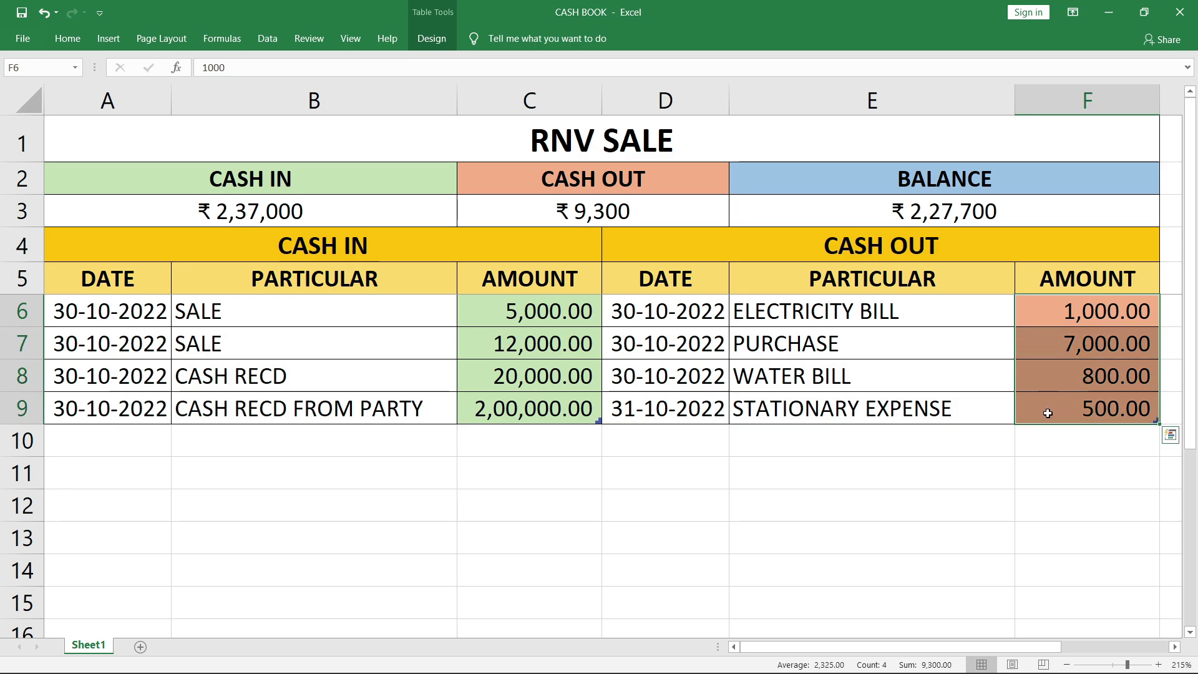
pyautogui.click(1048, 414)
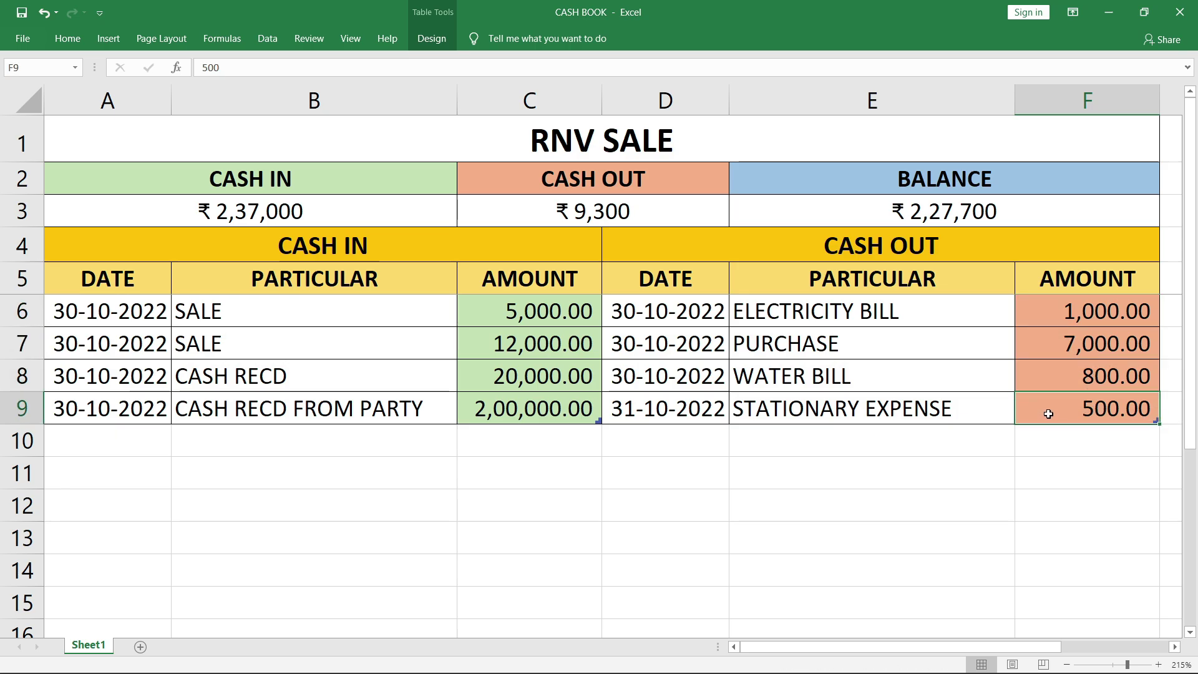
pyautogui.click(681, 218)
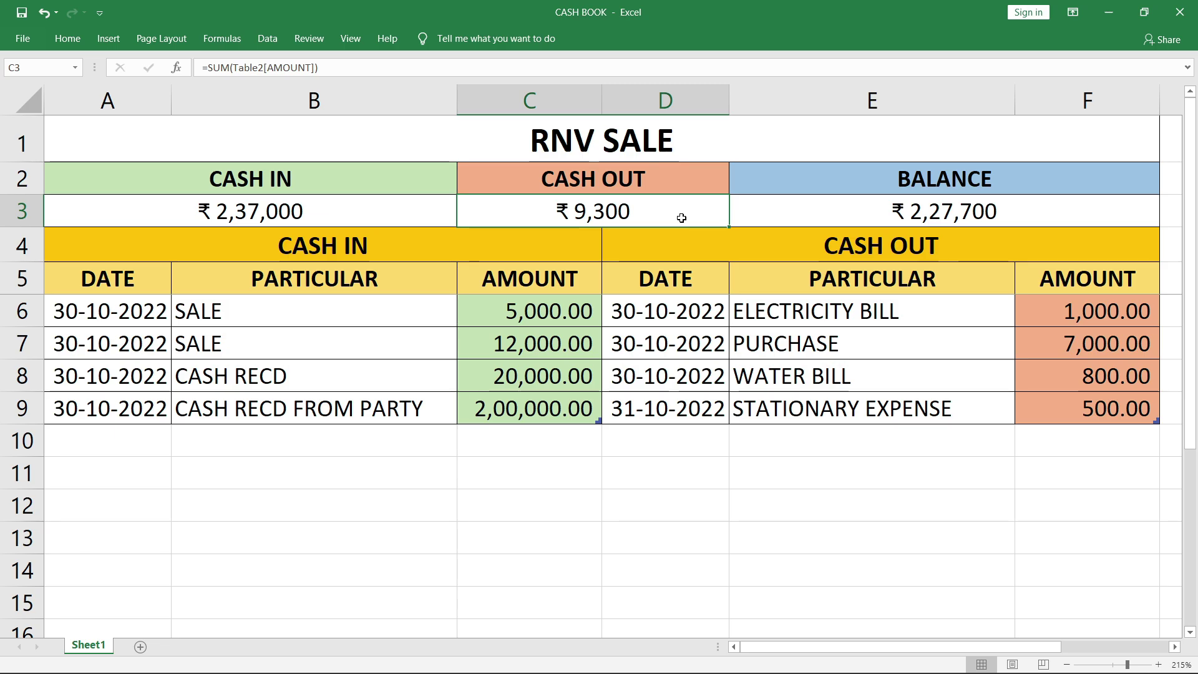
pyautogui.click(800, 211)
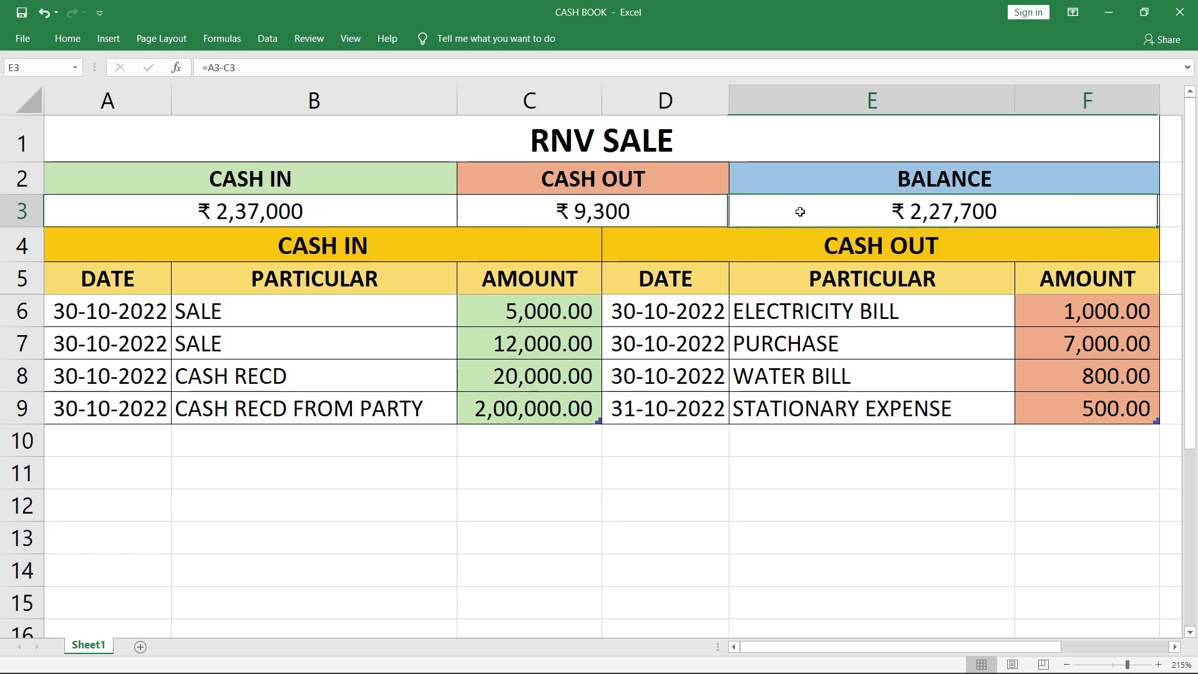
pyautogui.click(932, 191)
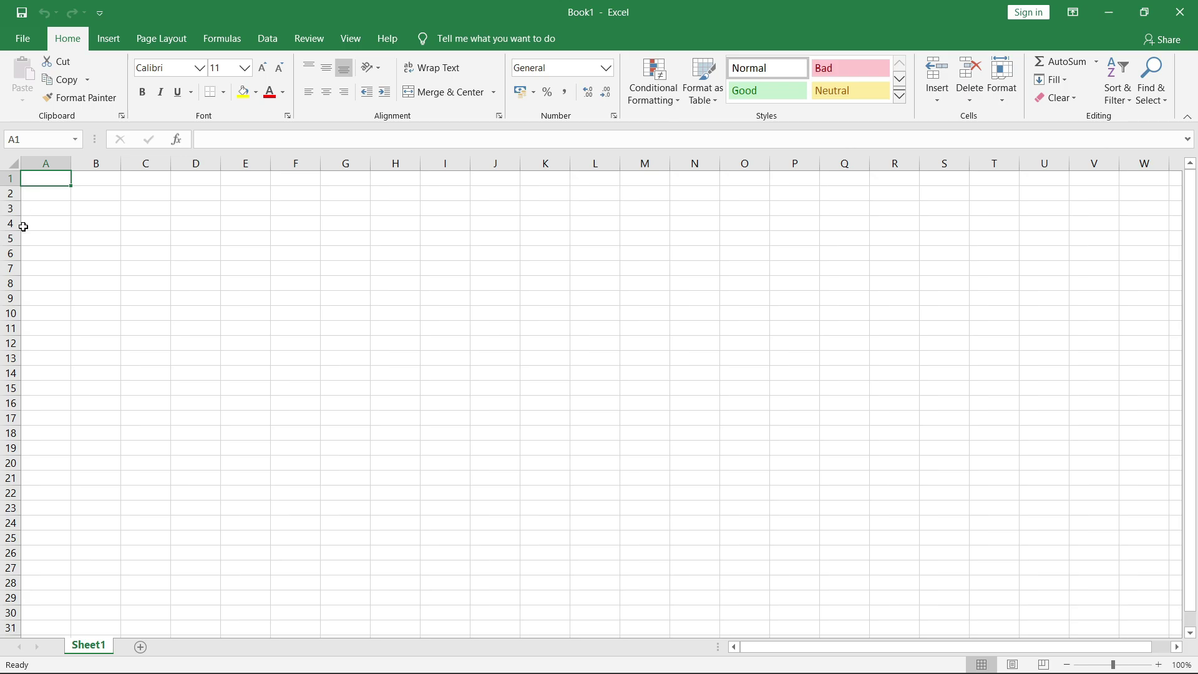
# - Enter headings DATE, PARTICULAR, AMOUNT, DATE, PARTICULAR, AMOUNT across A5:F5
pyautogui.click(36, 241)
pyautogui.keyDown('ctrl'); pyautogui.scroll(2, 38, 242); pyautogui.keyUp('ctrl')
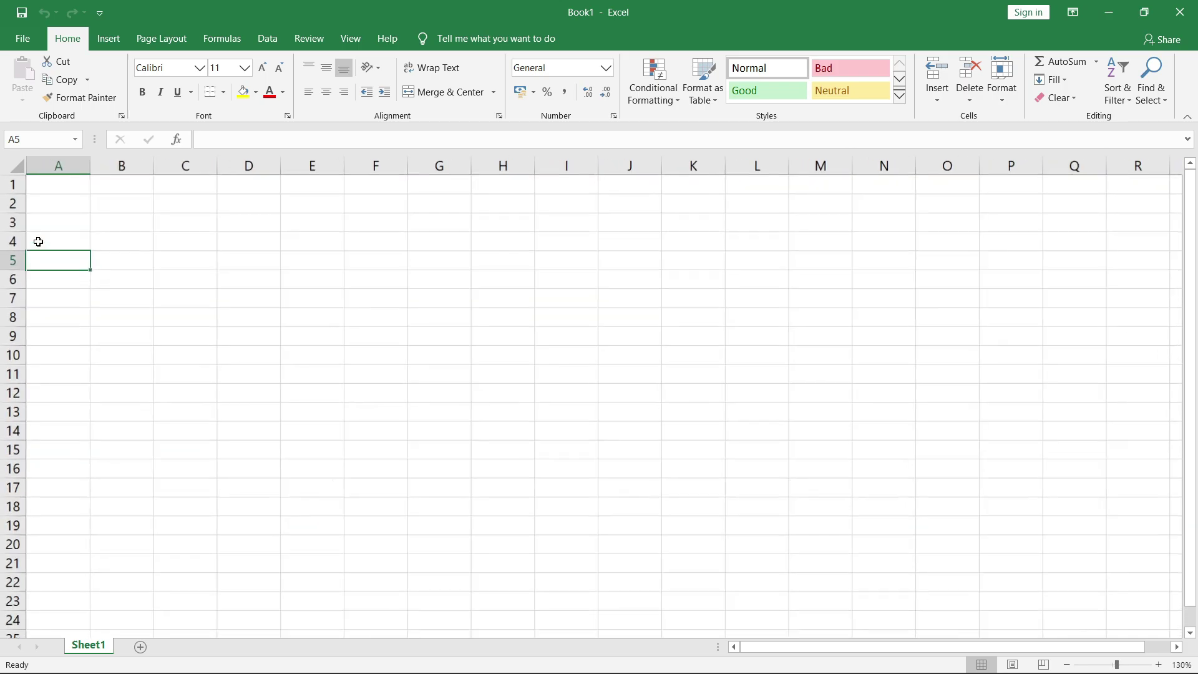
pyautogui.keyDown('ctrl'); pyautogui.scroll(3, 38, 240); pyautogui.keyUp('ctrl')
pyautogui.keyDown('ctrl'); pyautogui.scroll(2, 56, 310); pyautogui.keyUp('ctrl')
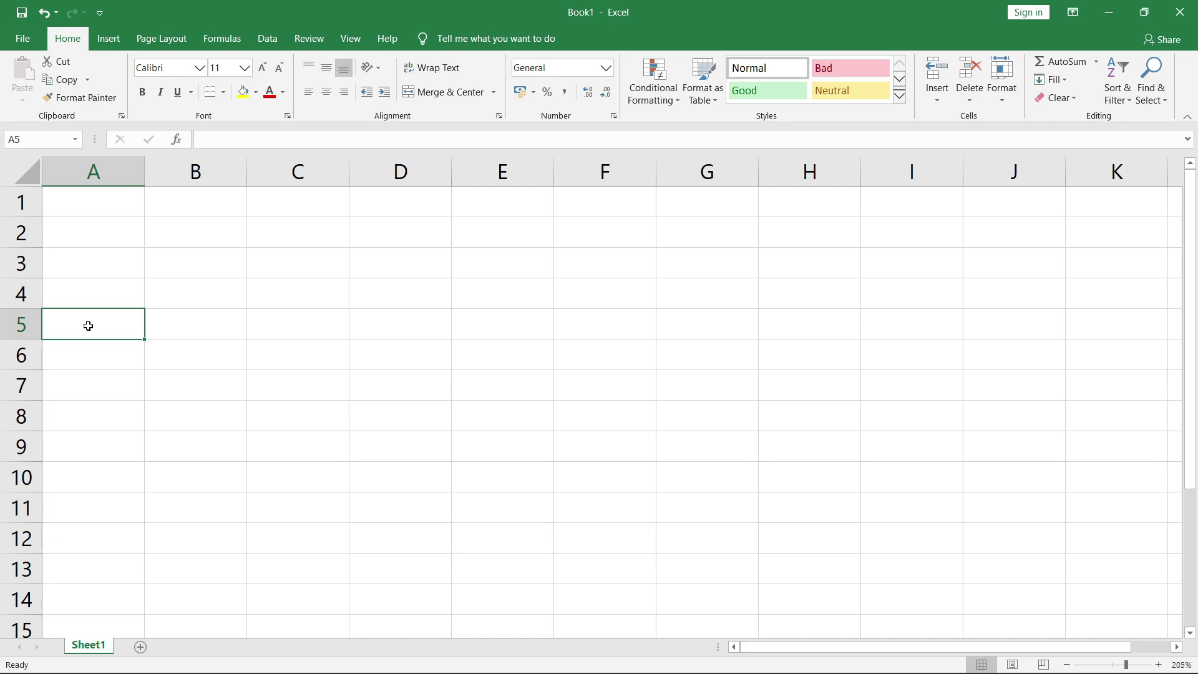
pyautogui.write('DATE')
pyautogui.press('Tab')
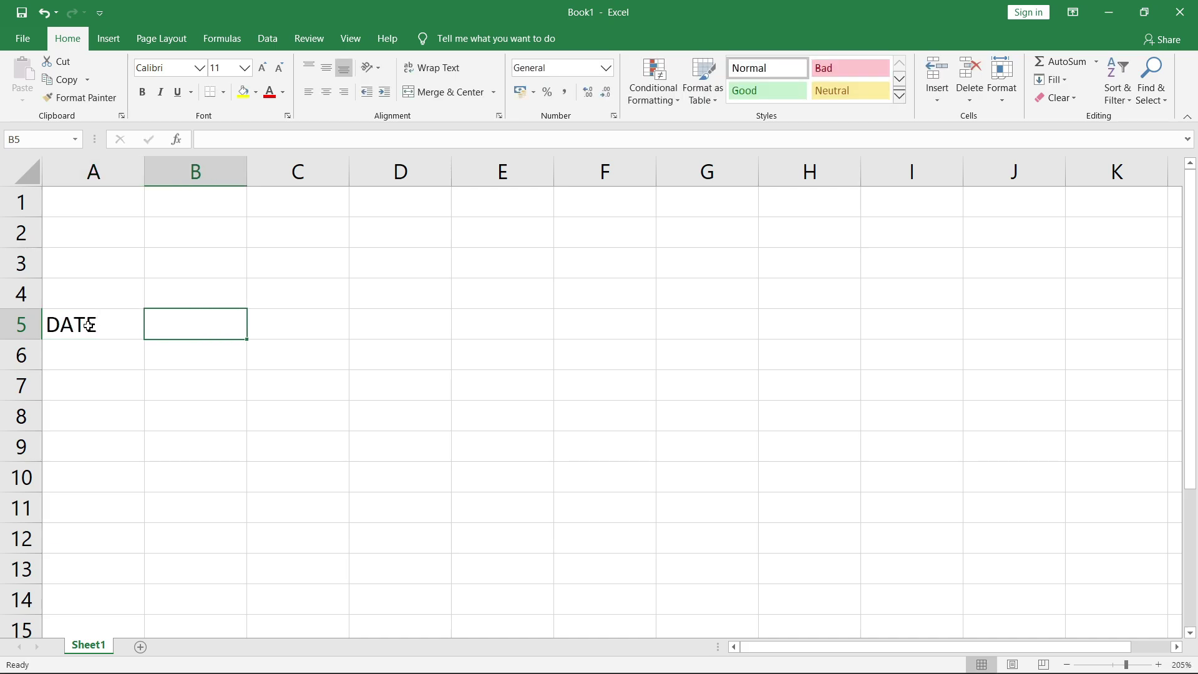
pyautogui.write('PARTICULAR')
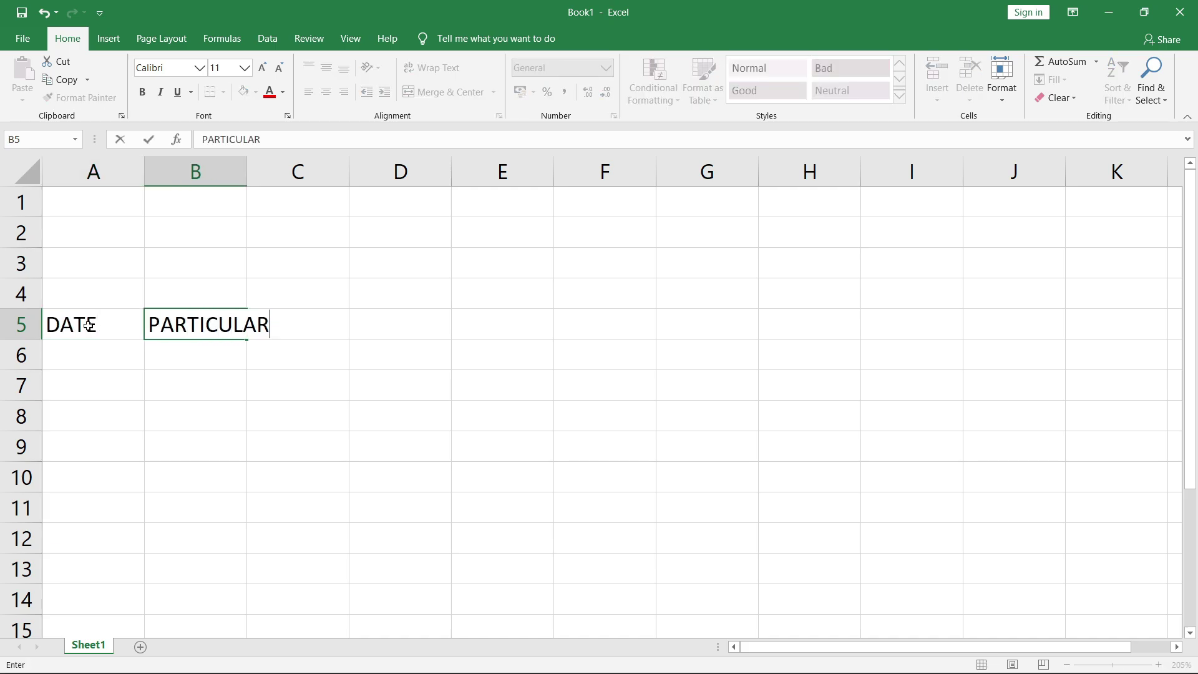
pyautogui.press('Tab')
pyautogui.write('AMOUNT')
pyautogui.press('Tab')
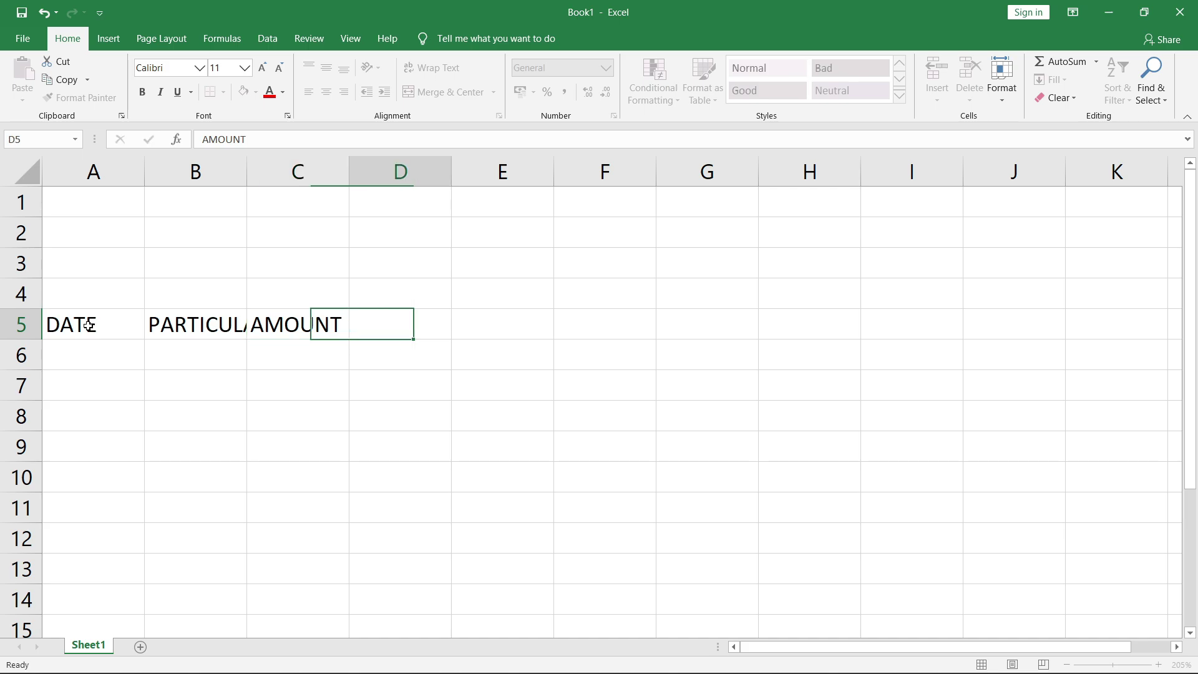
pyautogui.write('DATE')
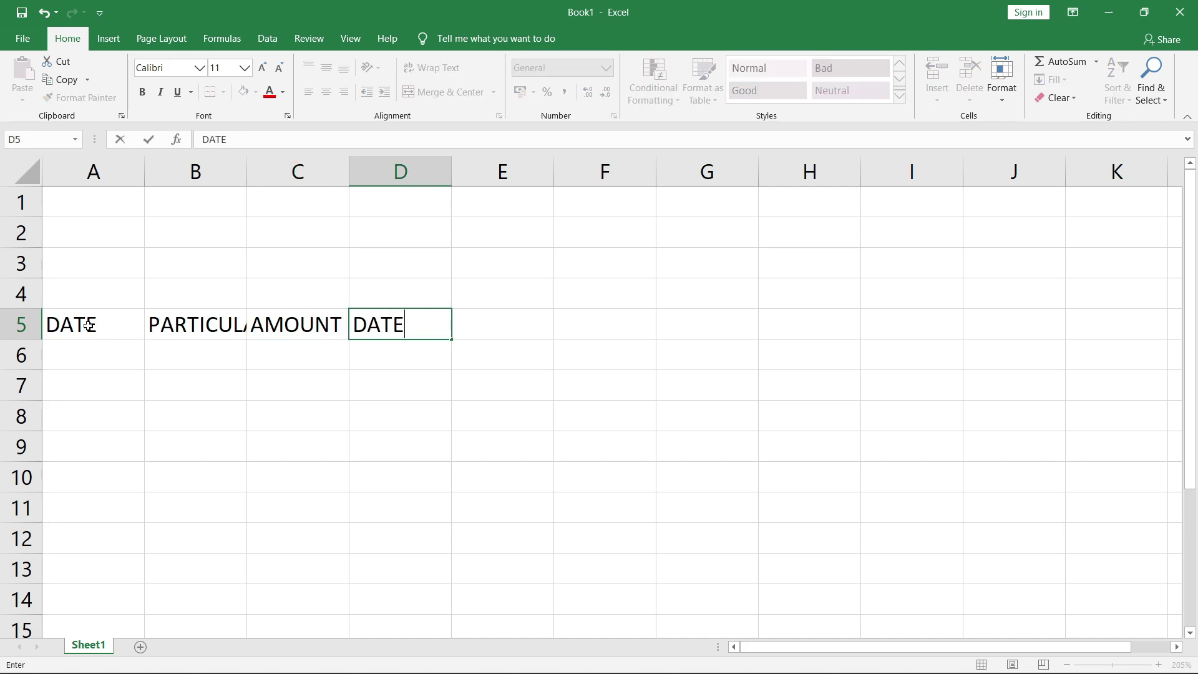
pyautogui.press('Tab')
pyautogui.write('PART')
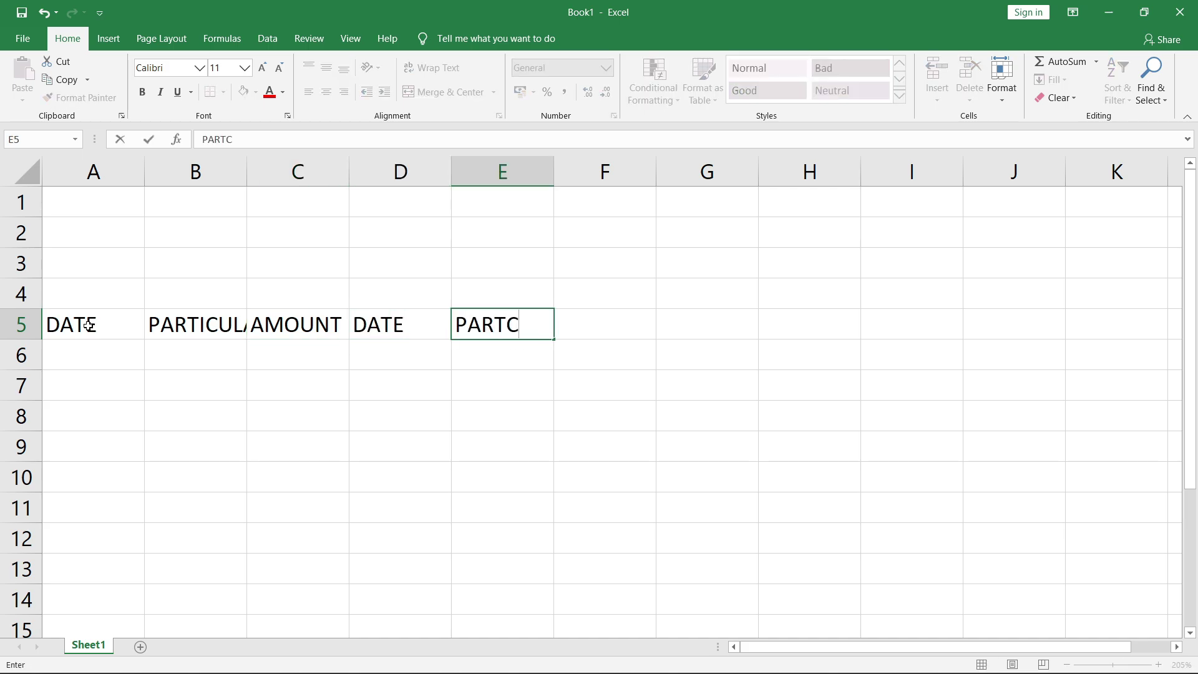
pyautogui.press('BackSpace')
pyautogui.write('ICULAR')
pyautogui.press('Tab')
pyautogui.write('AMOUNT')
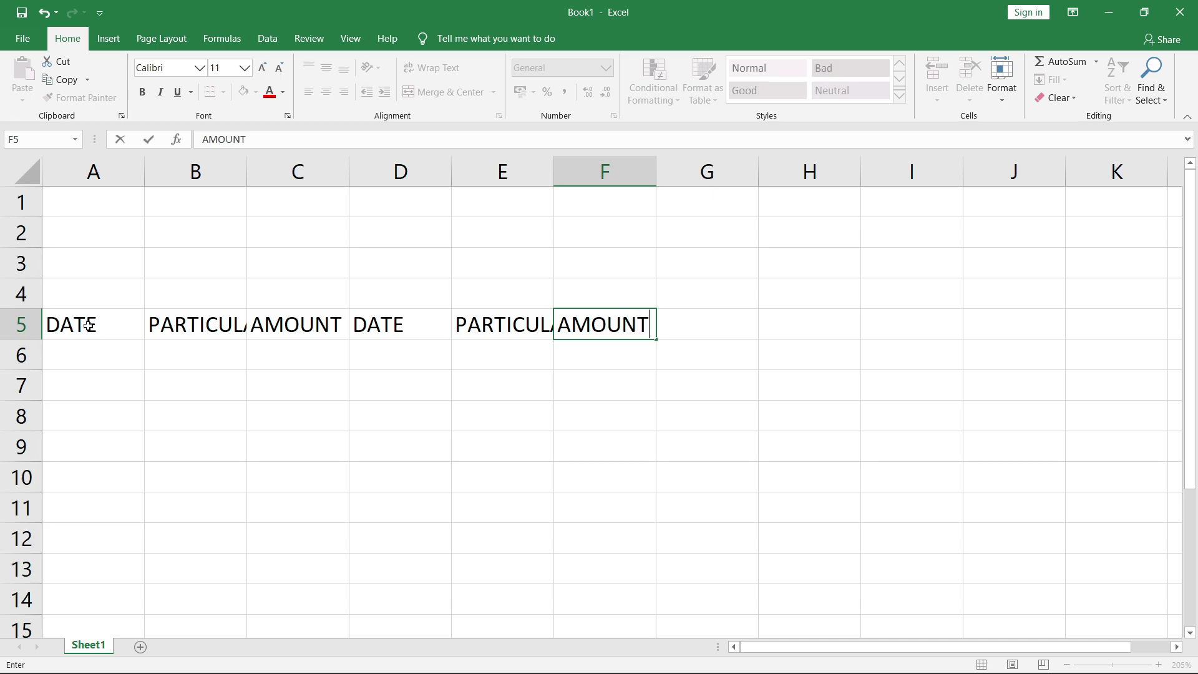
pyautogui.press('Return')
# - AutoFit every column's width to its heading text
pyautogui.hotkey('ctrl', 'a')
pyautogui.doubleClick(144, 178)
pyautogui.click(187, 329)
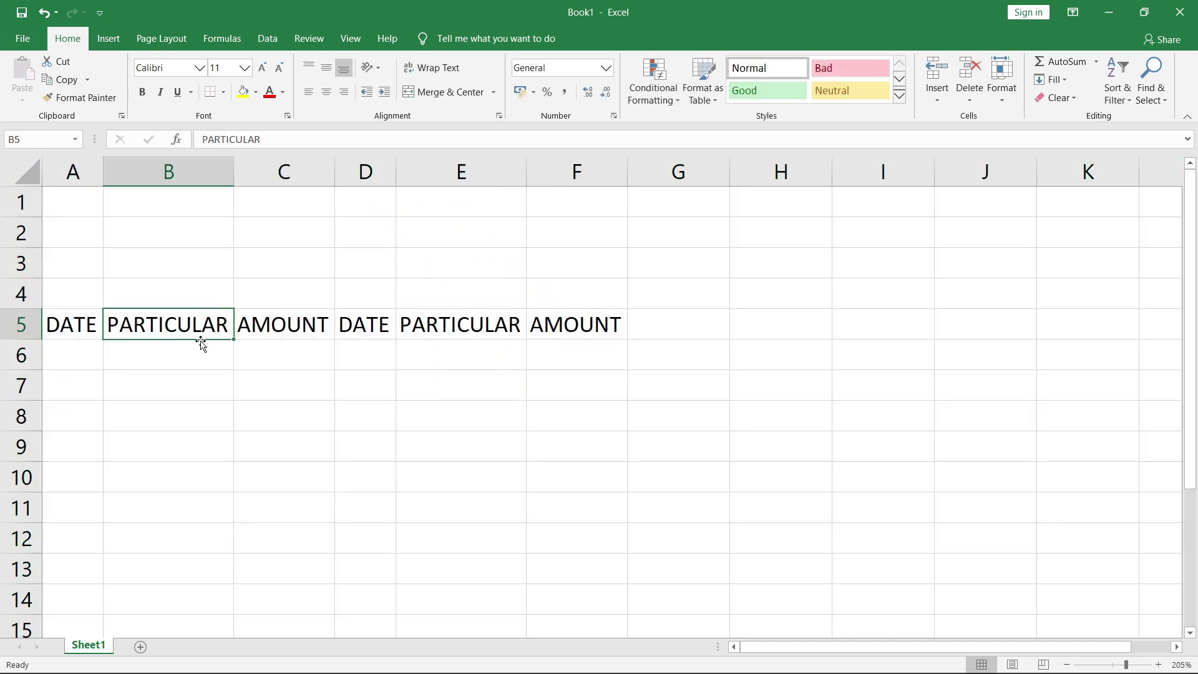
# - Merge and centre A1:F1 and enter the title RNV SALE
pyautogui.click(91, 203)
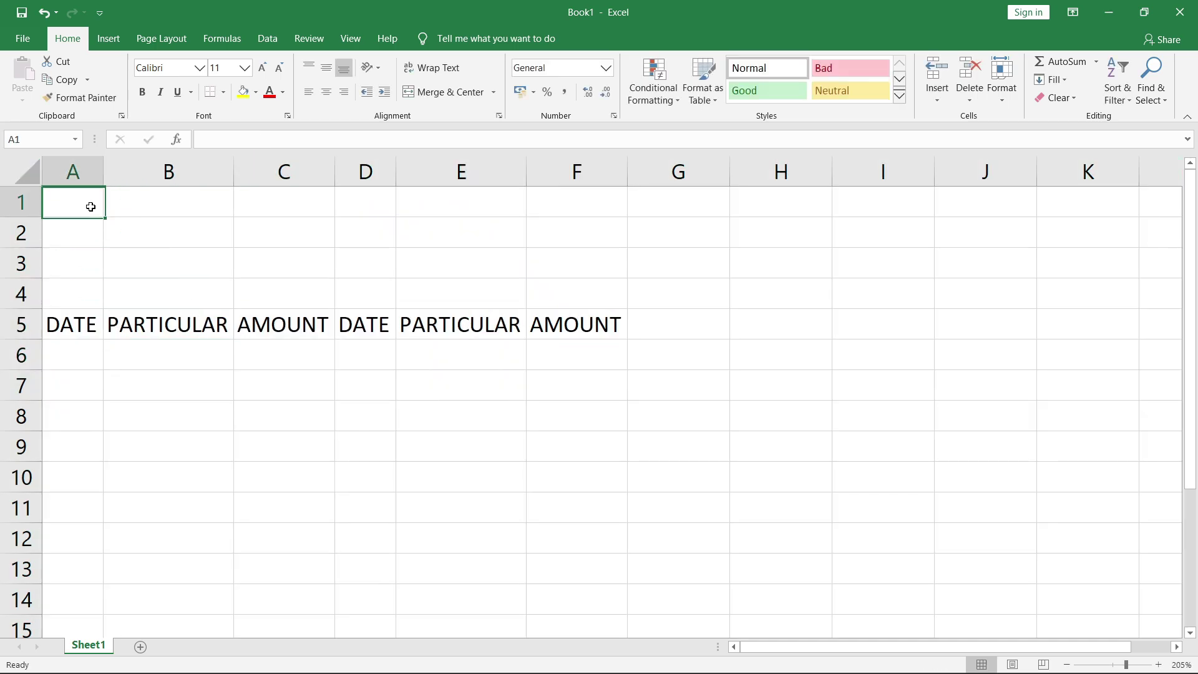
pyautogui.moveTo(64, 195); pyautogui.dragTo(551, 195)
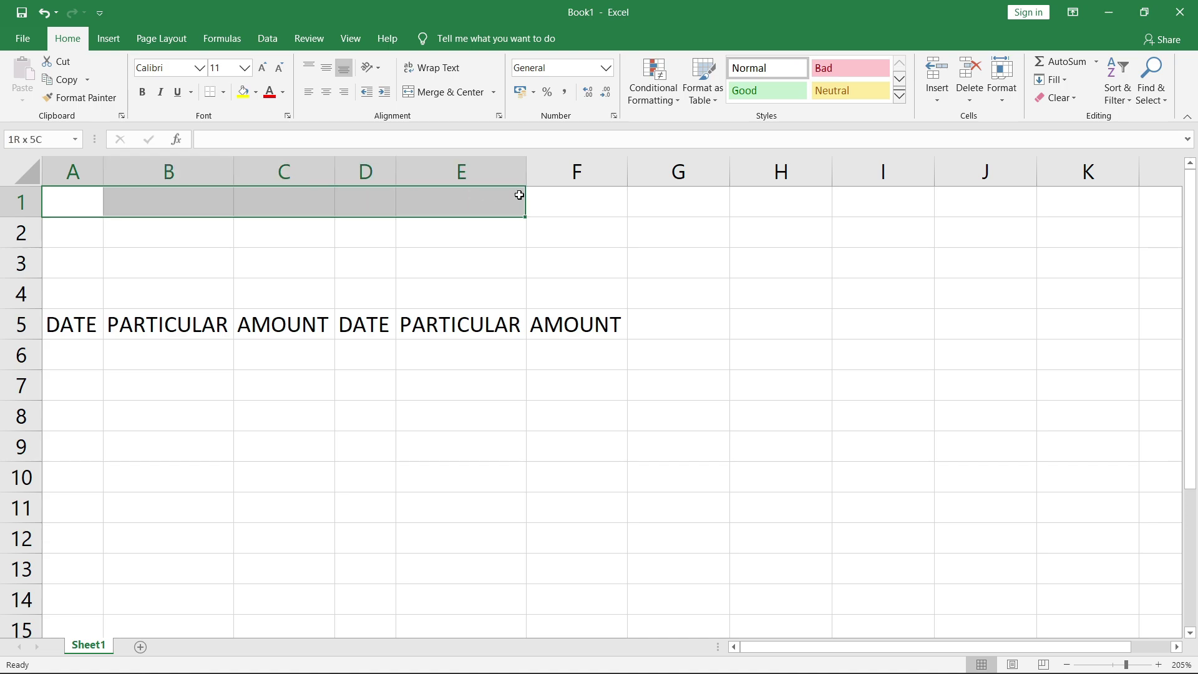
pyautogui.click(444, 92)
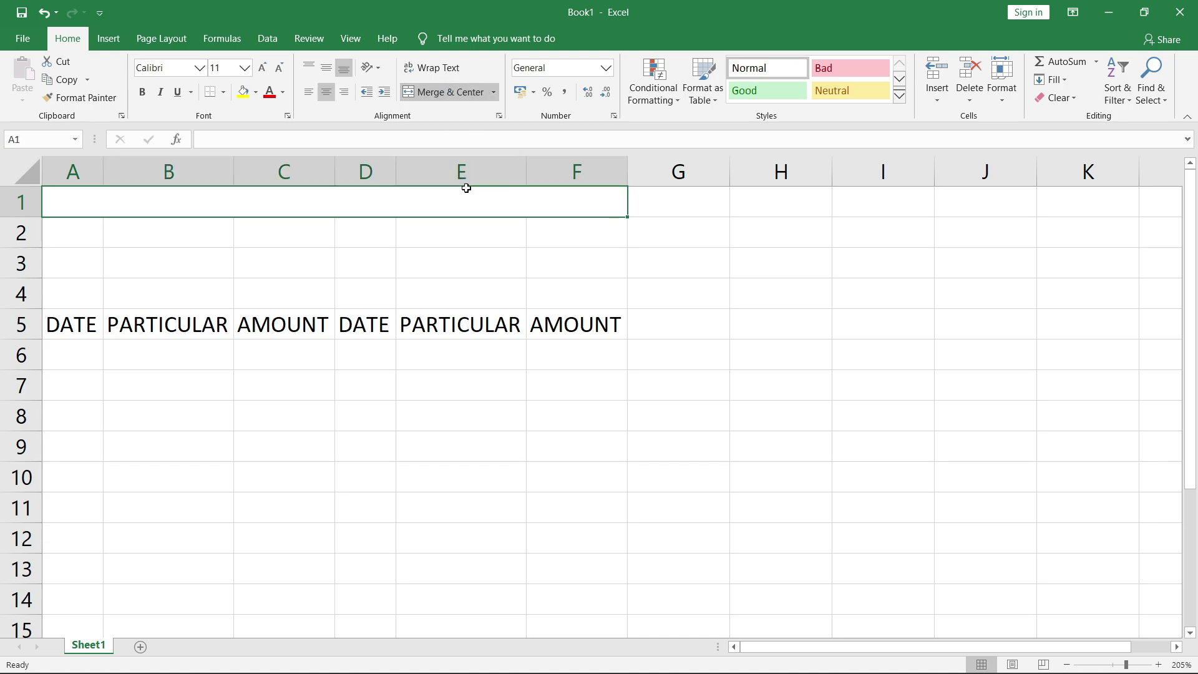
pyautogui.write('RNV SAL')
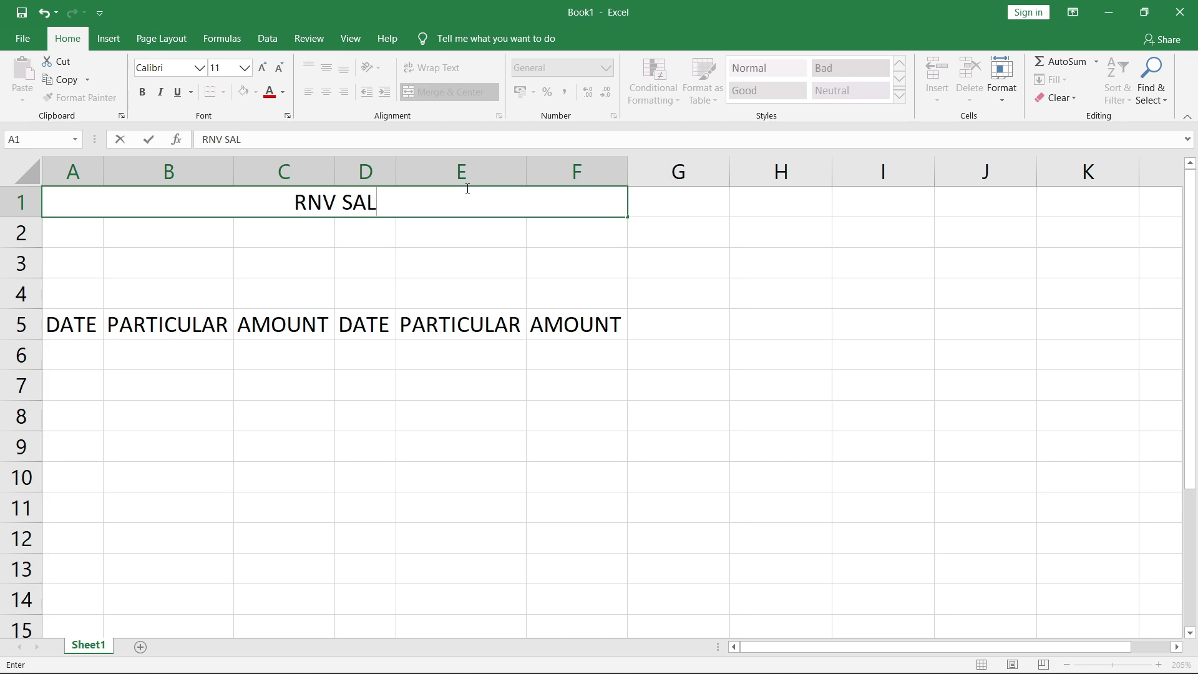
pyautogui.write('E')
pyautogui.press('Return')
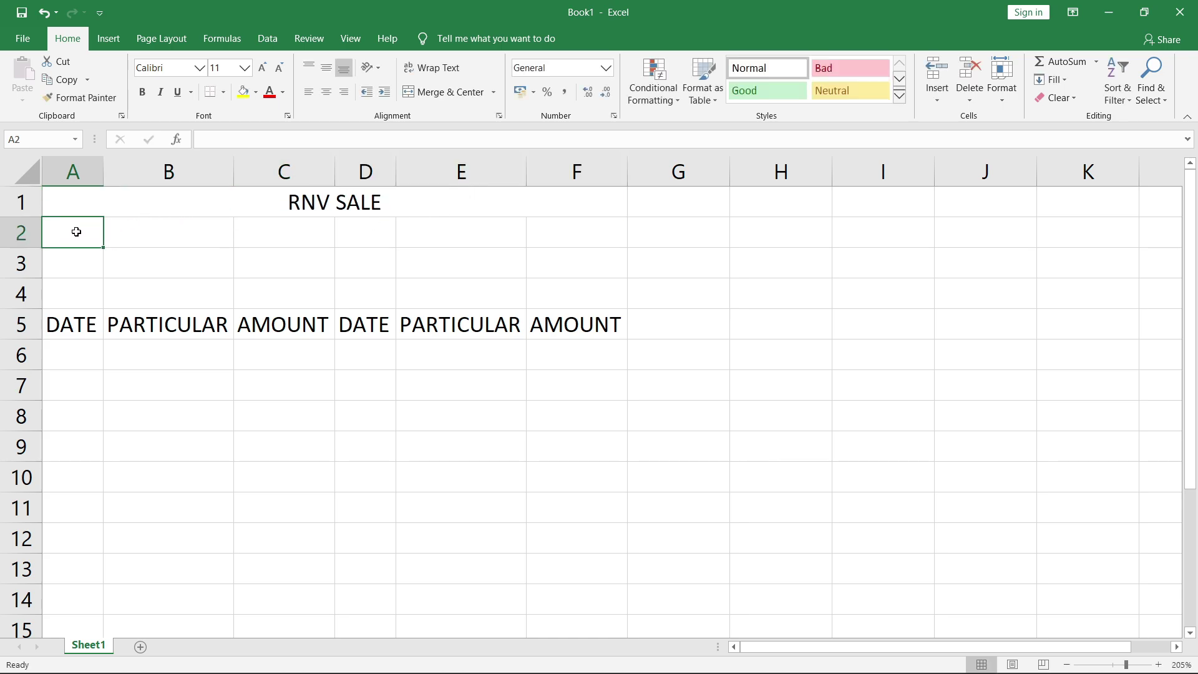
# - Merge and centre CASH IN in A2:B2, CASH OUT in C2:D2, and BALANCE in E2:F2
pyautogui.moveTo(76, 231); pyautogui.dragTo(154, 235)
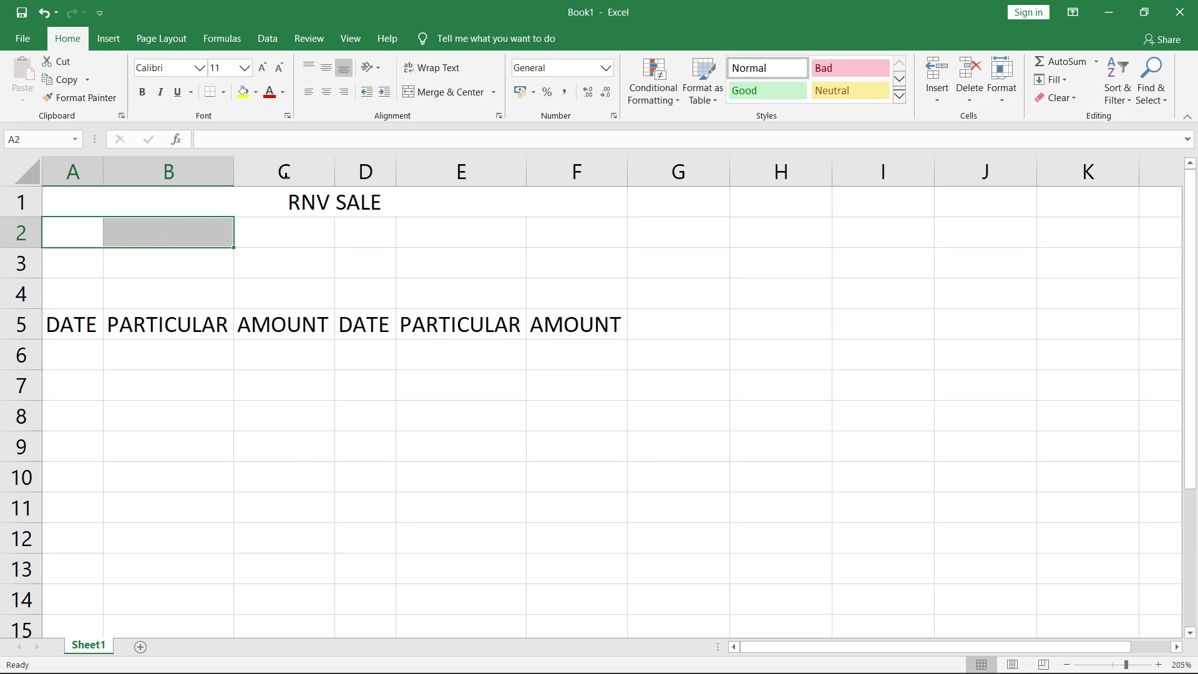
pyautogui.click(417, 96)
pyautogui.write('CA')
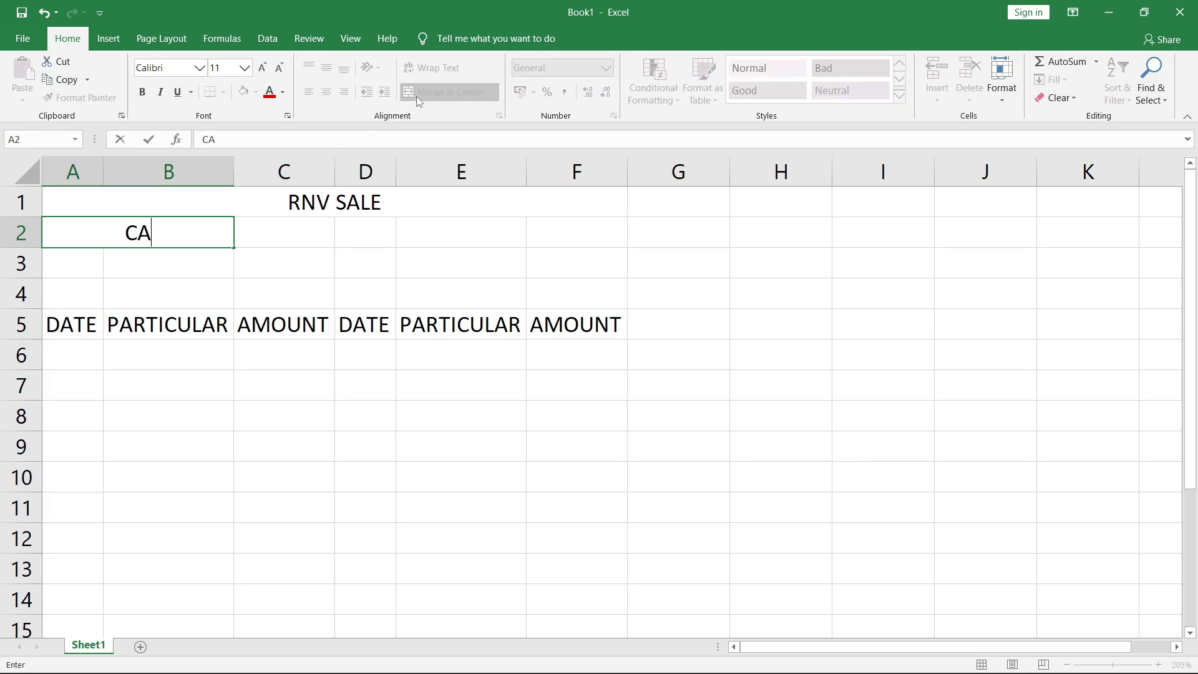
pyautogui.write('SH IN')
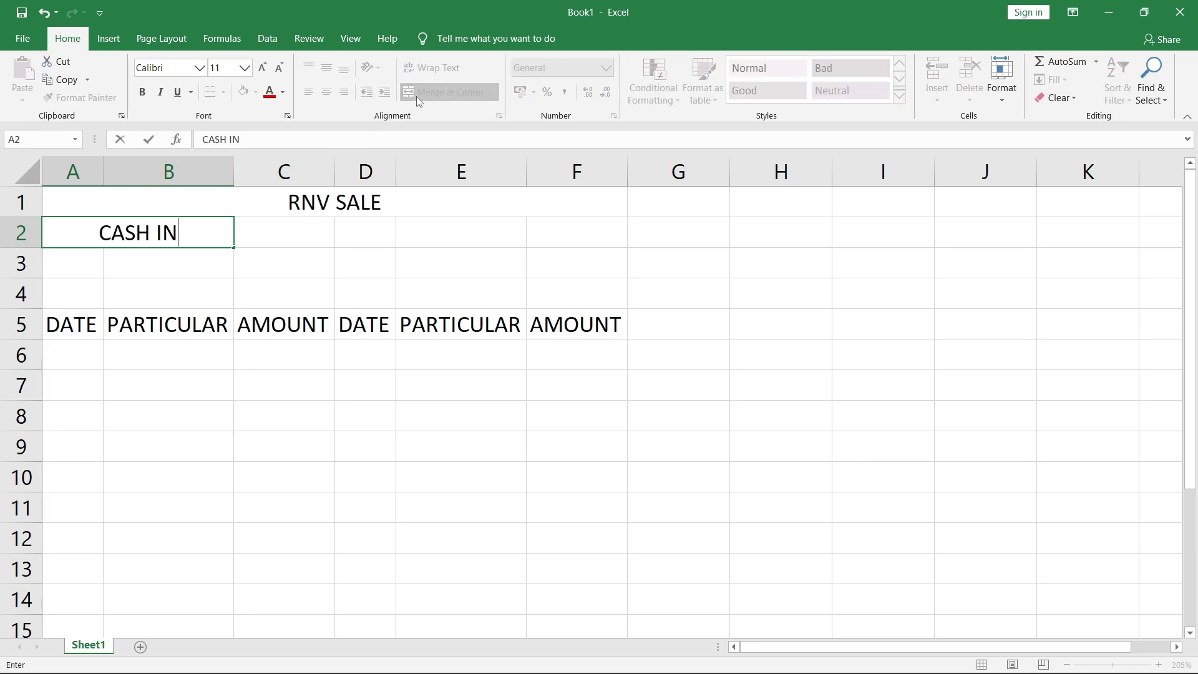
pyautogui.press('Right')
pyautogui.hotkey('shift', 'Right')
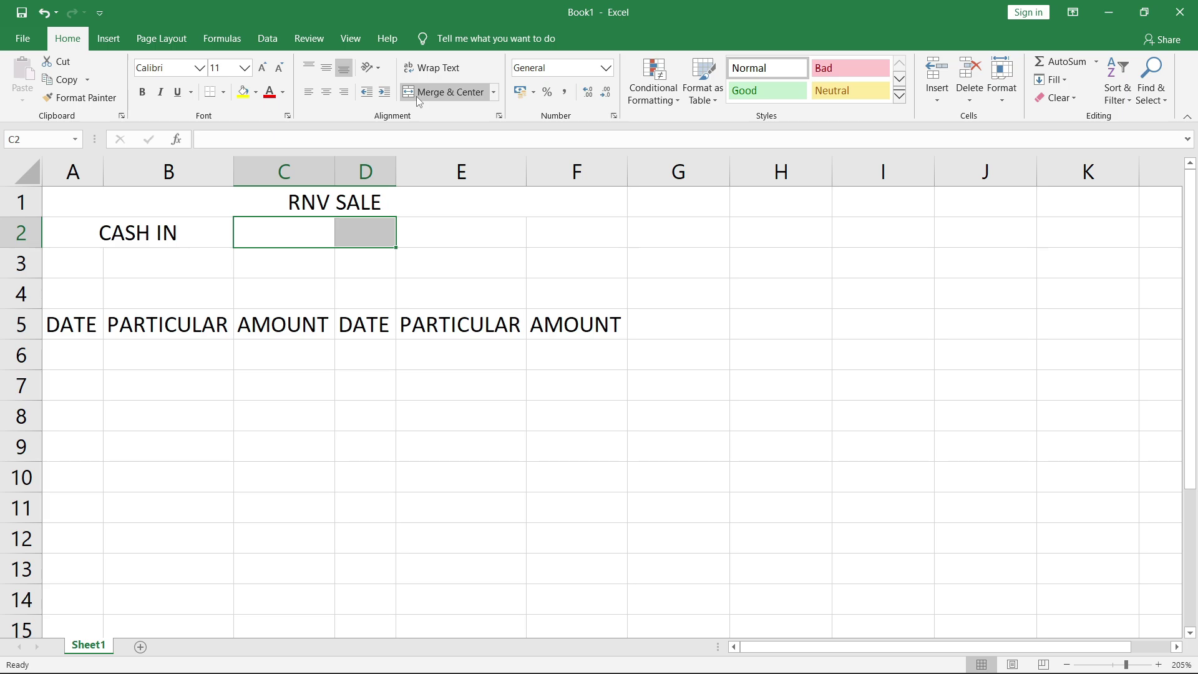
pyautogui.click(417, 96)
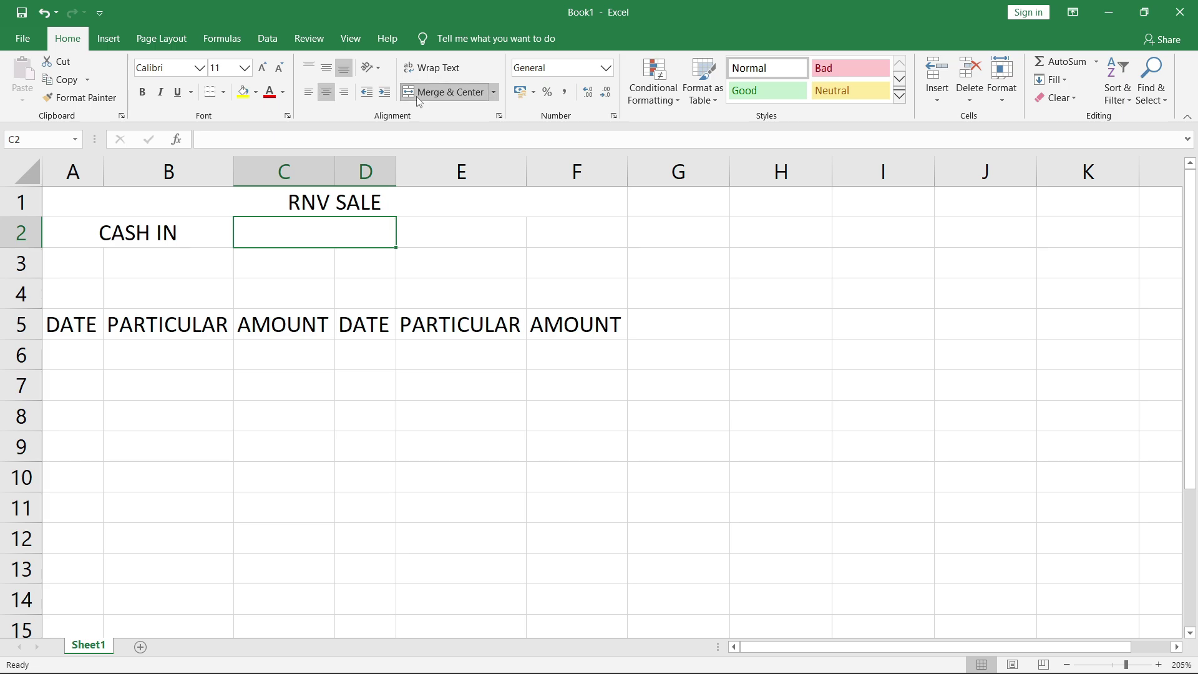
pyautogui.write('CASH')
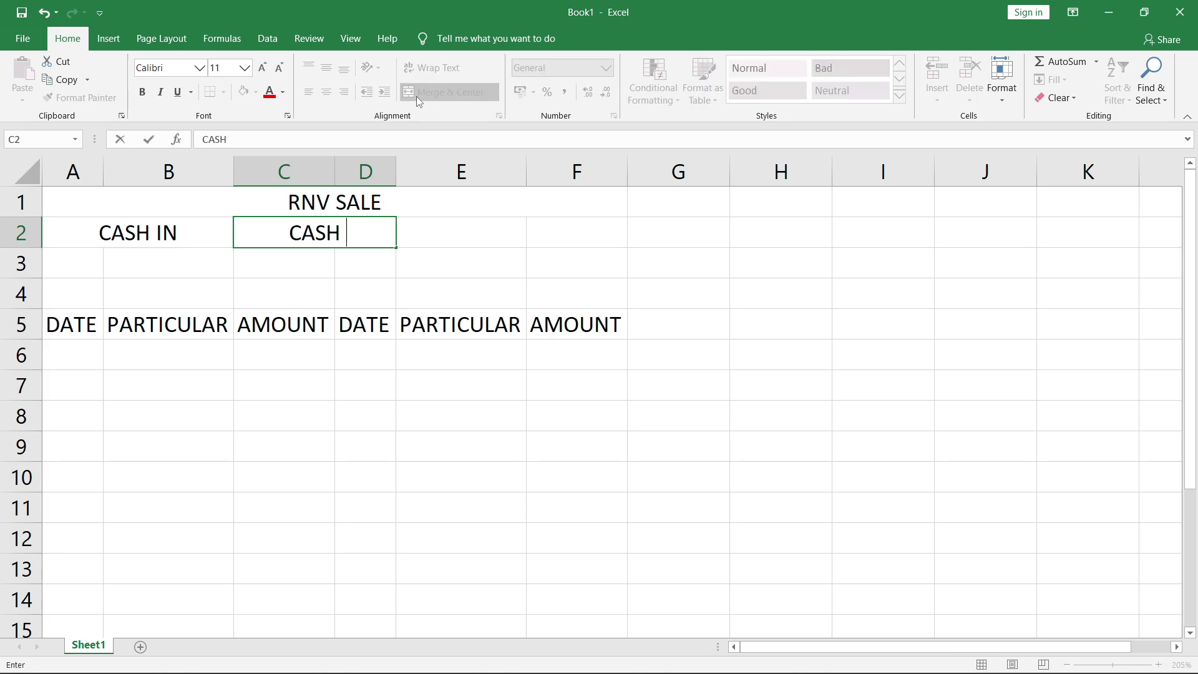
pyautogui.write(' OUT')
pyautogui.press('Right')
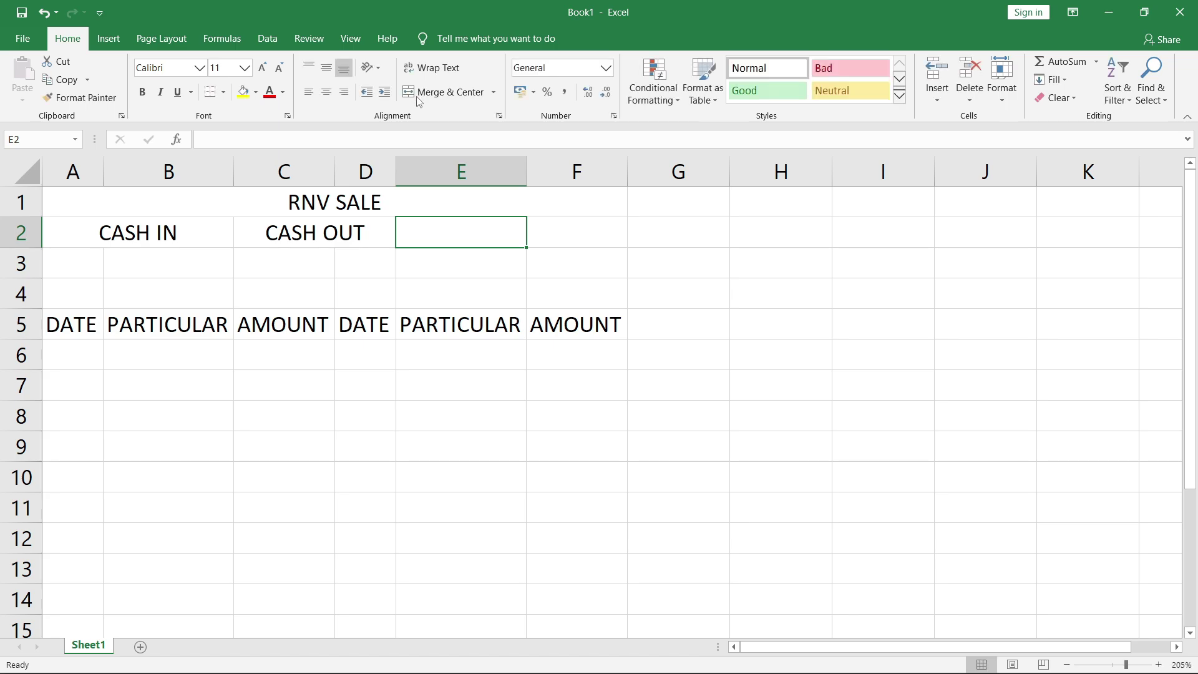
pyautogui.hotkey('shift', 'Right')
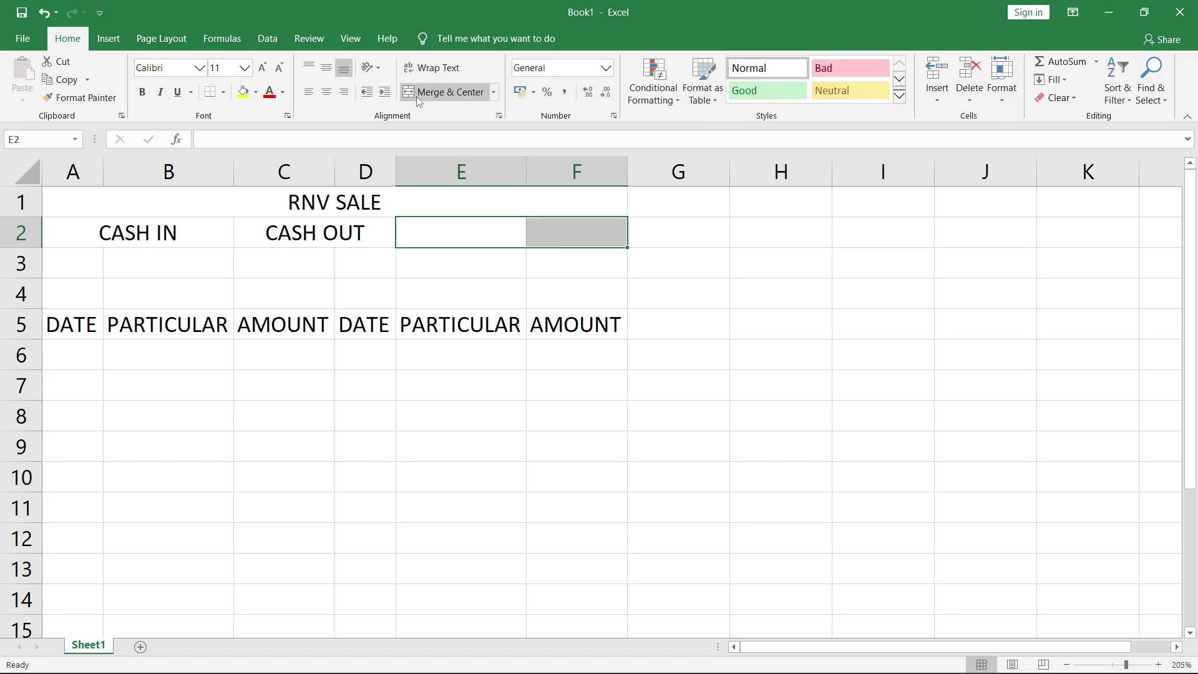
pyautogui.click(417, 96)
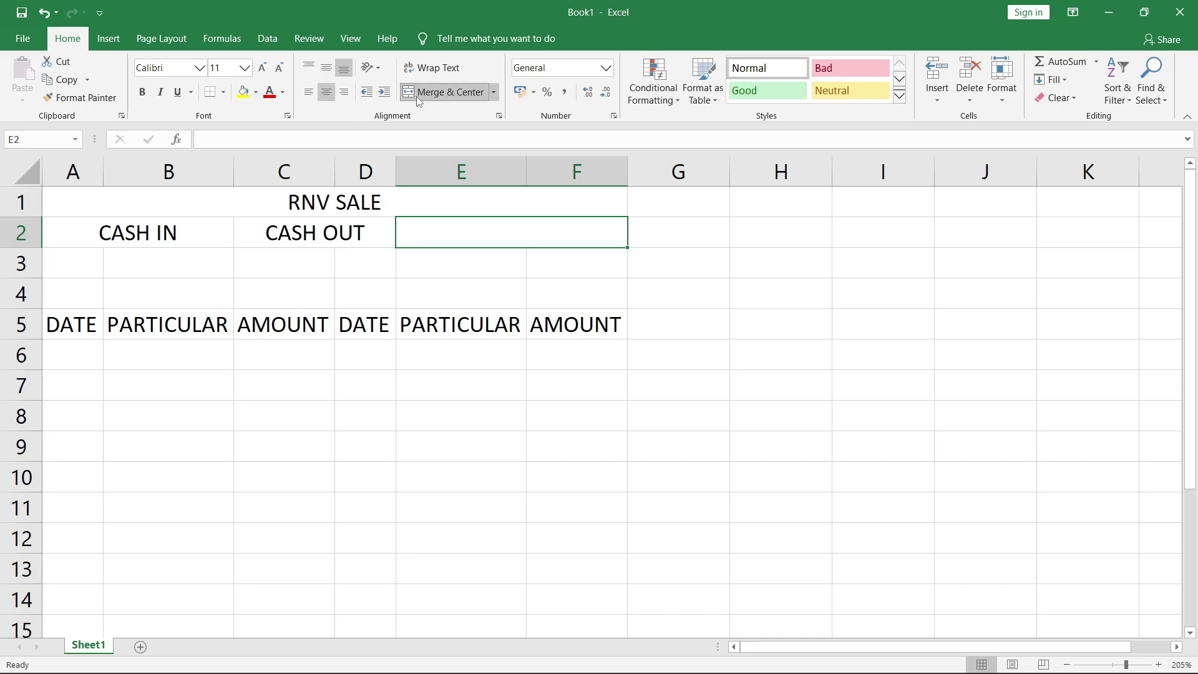
pyautogui.write('BA')
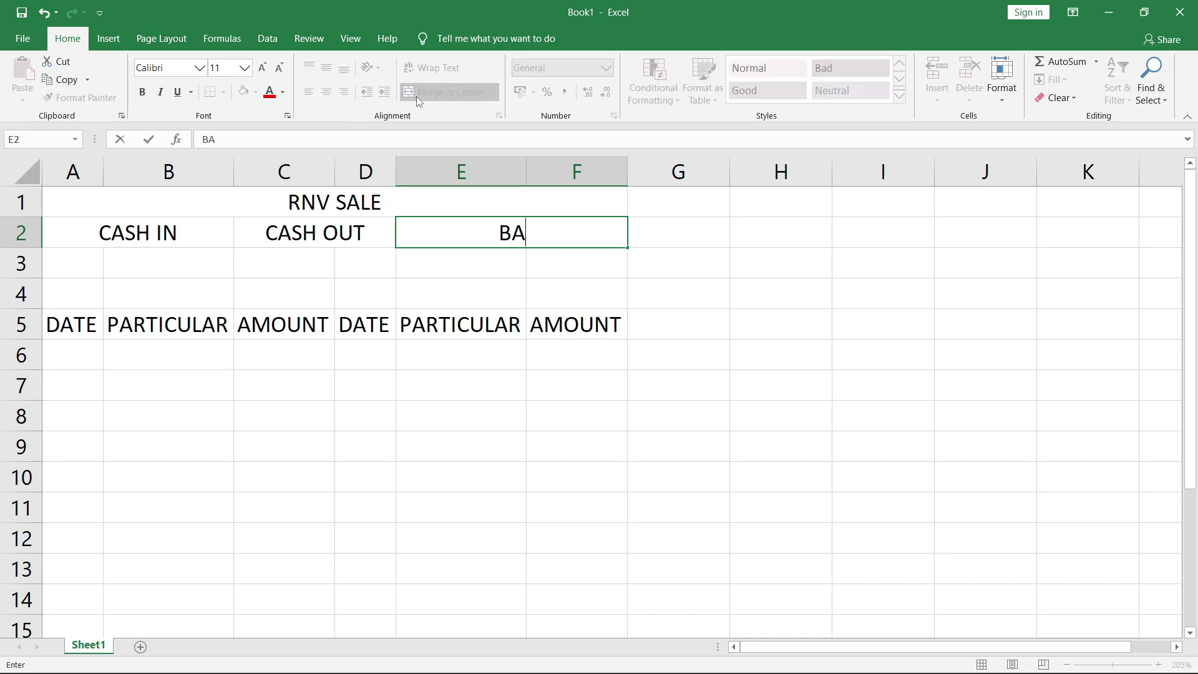
pyautogui.write('LANCE')
pyautogui.press('Return')
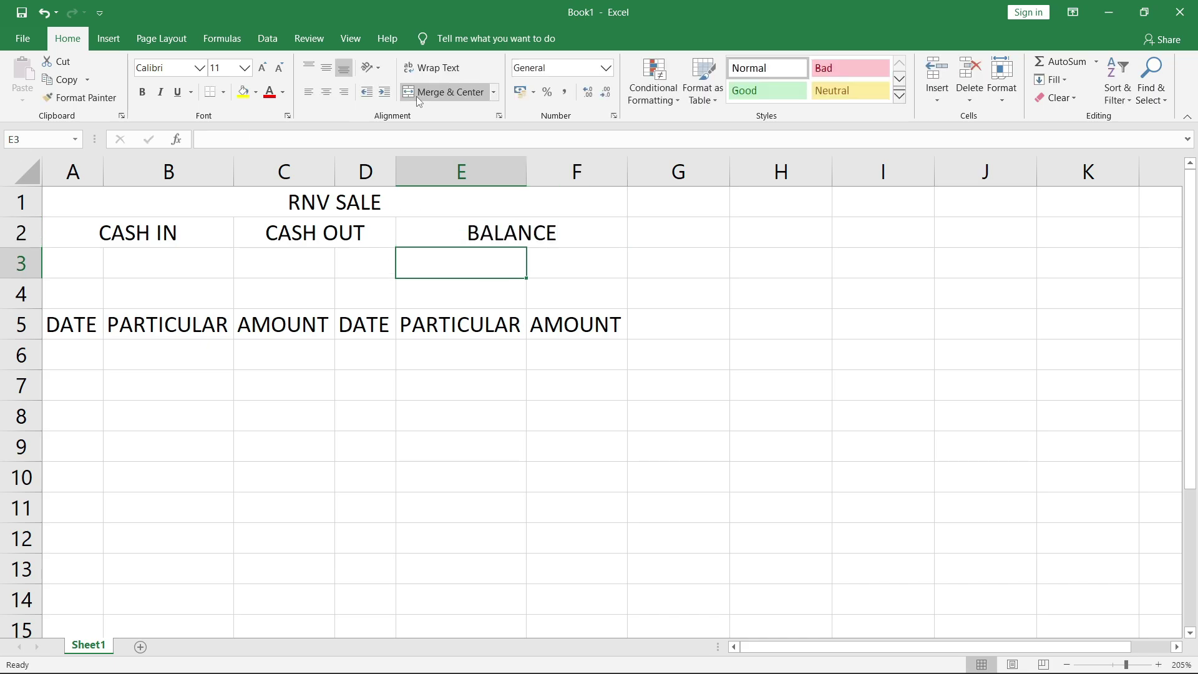
# - Merge row 3 into pairs A3:B3, C3:D3 and E3:F3
pyautogui.click(57, 267)
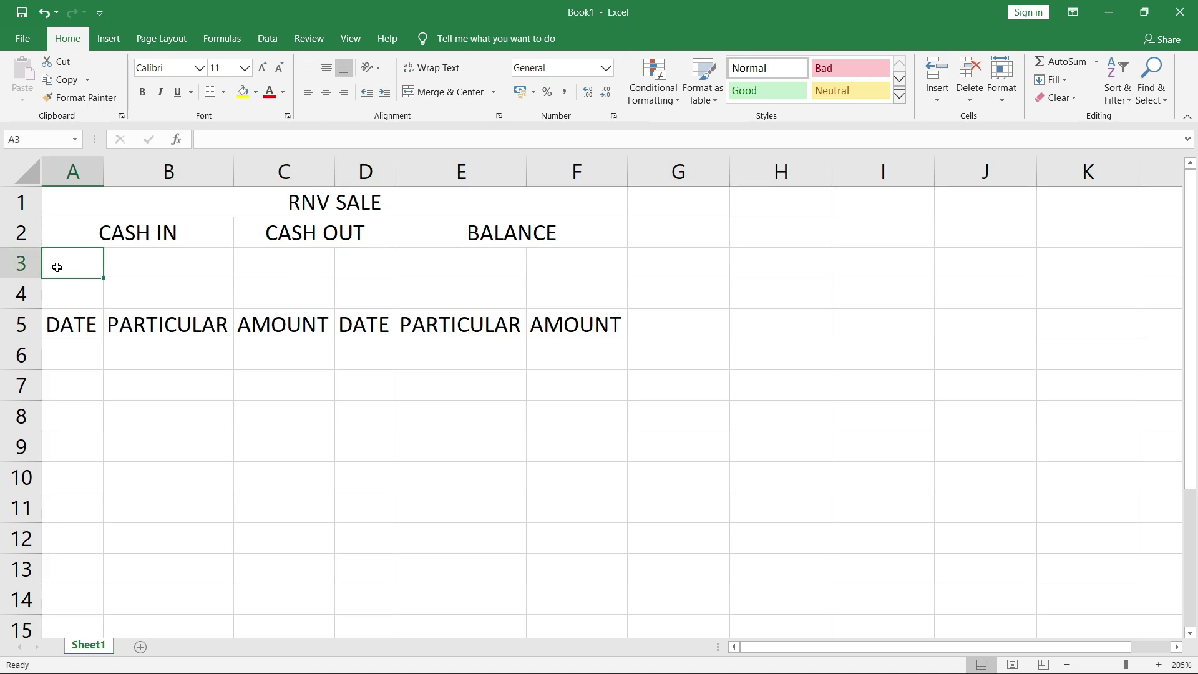
pyautogui.moveTo(101, 266); pyautogui.dragTo(575, 262)
pyautogui.click(434, 93)
pyautogui.click(464, 92)
pyautogui.click(464, 92)
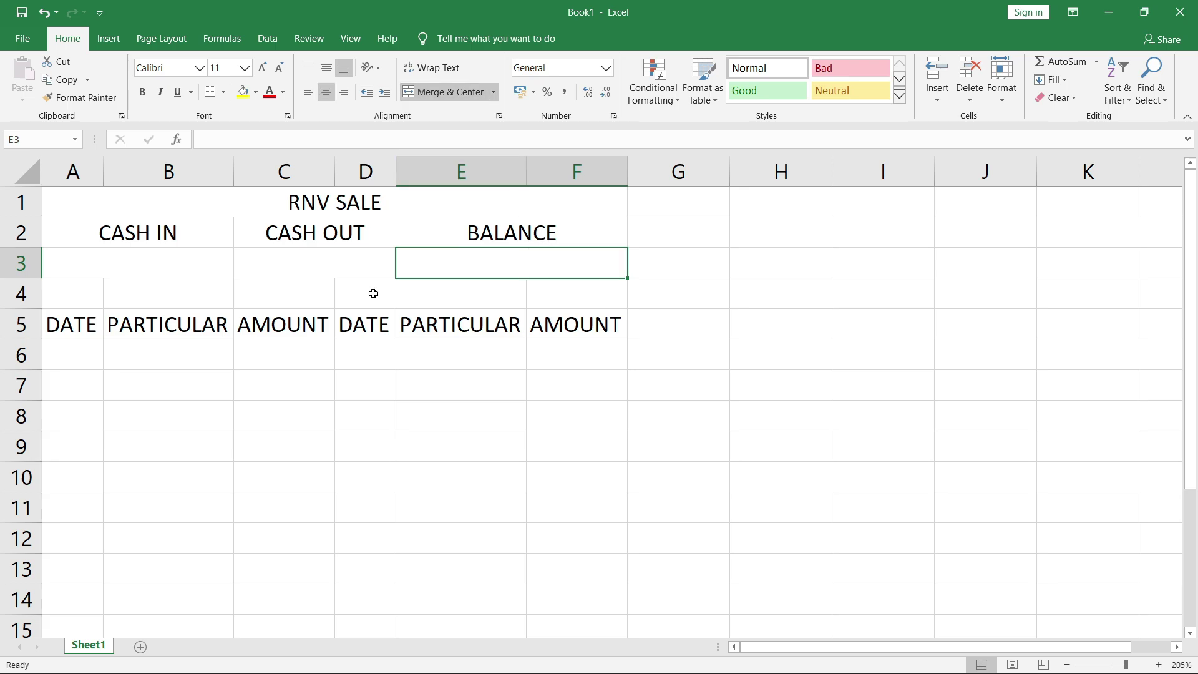
pyautogui.click(78, 323)
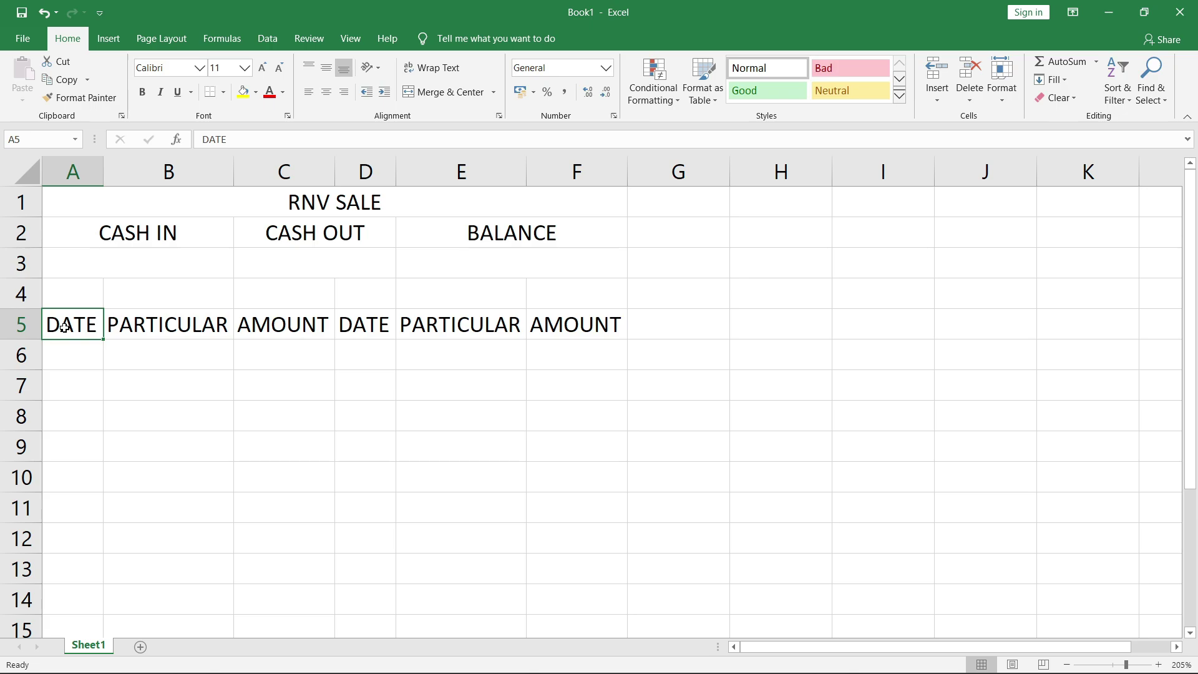
# - Convert A5:C7 into a table with headers, hide its filter arrows, and clear its style
pyautogui.moveTo(78, 328)
pyautogui.mouseDown()
pyautogui.moveTo(265, 334)
pyautogui.moveTo(268, 385)
pyautogui.mouseUp()
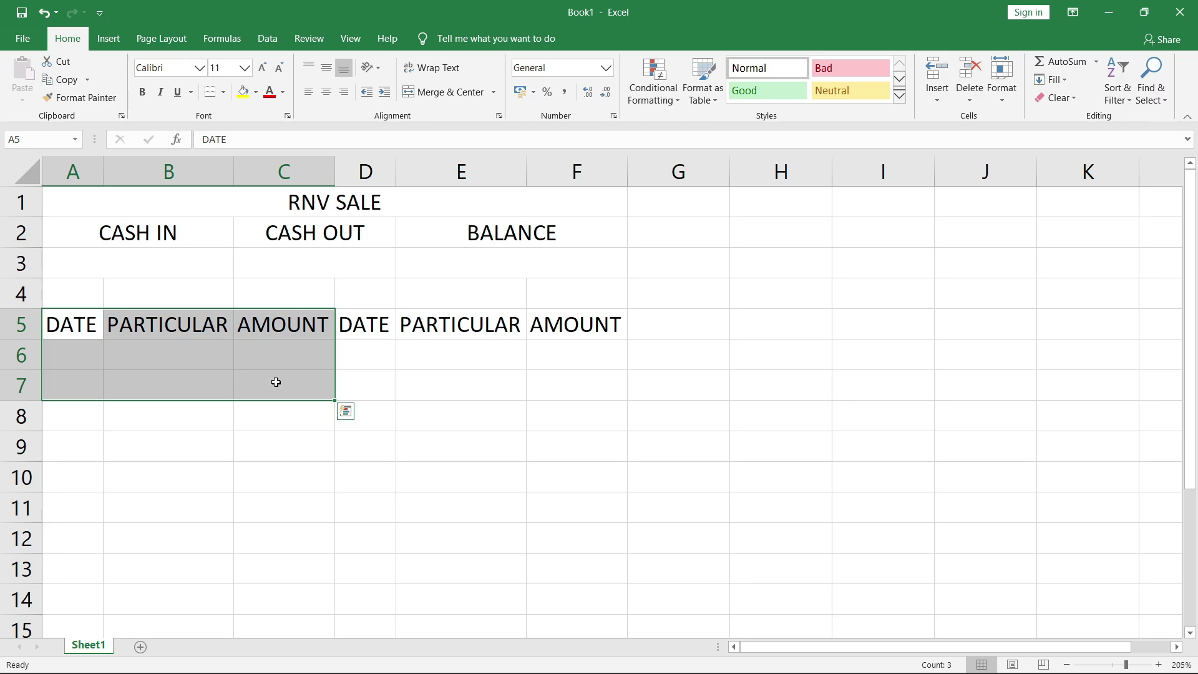
pyautogui.hotkey('ctrl', 't')
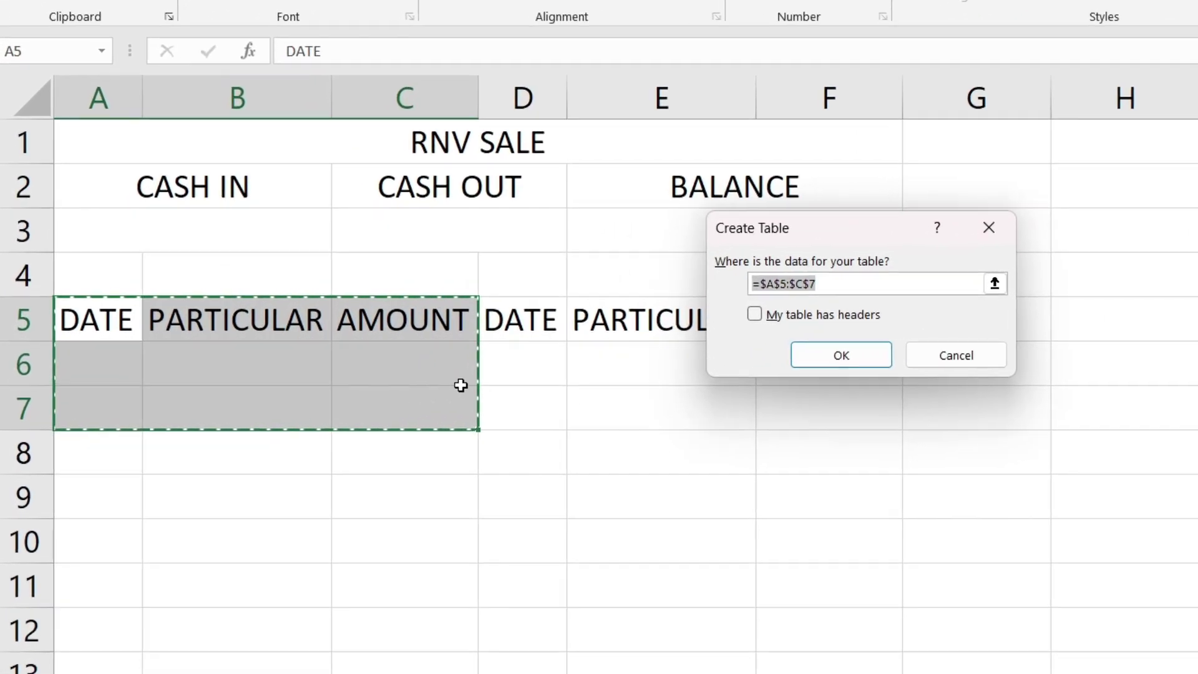
pyautogui.moveTo(785, 231); pyautogui.dragTo(764, 245)
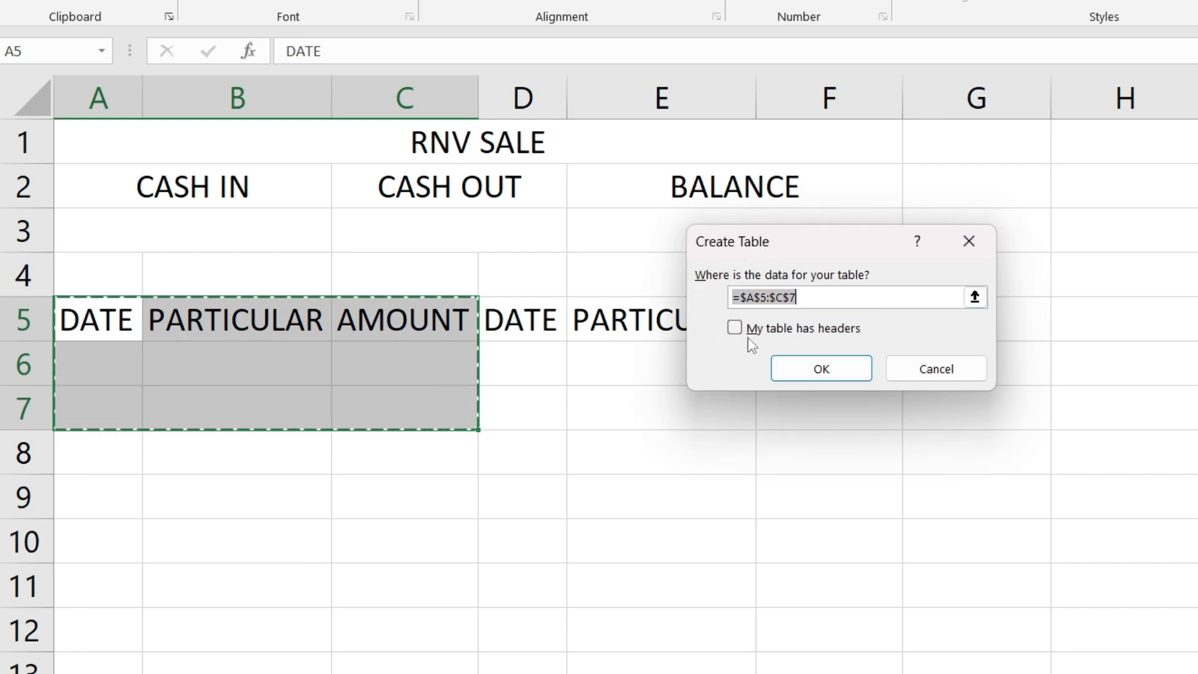
pyautogui.click(733, 327)
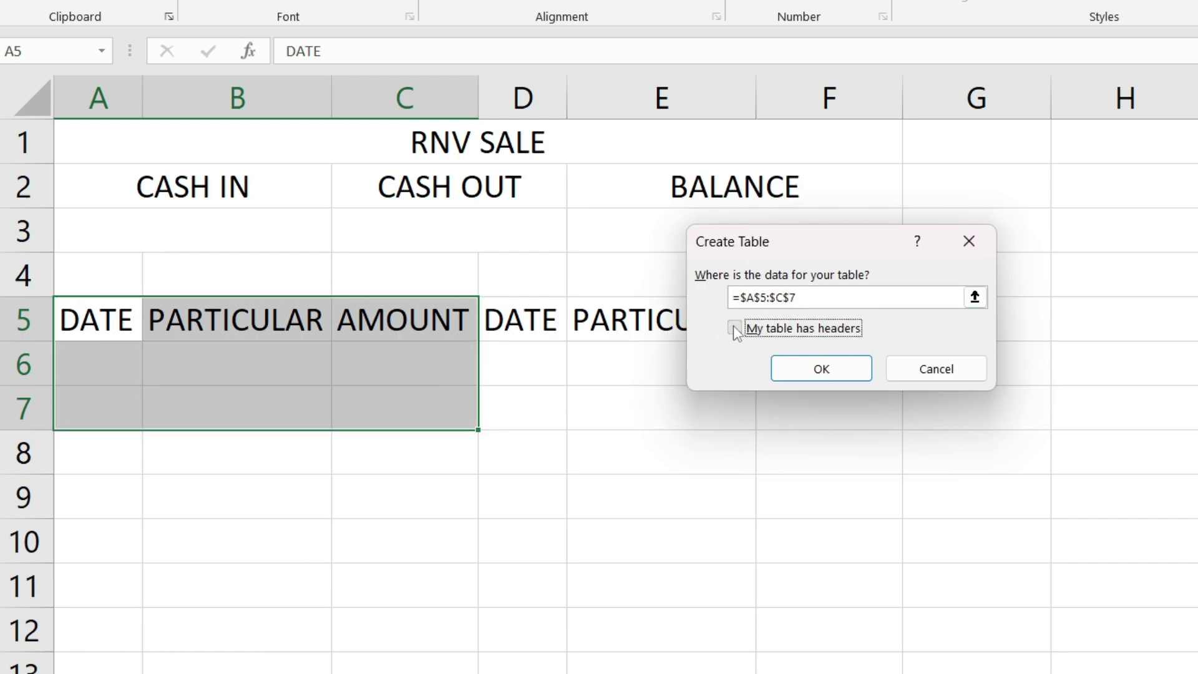
pyautogui.click(821, 367)
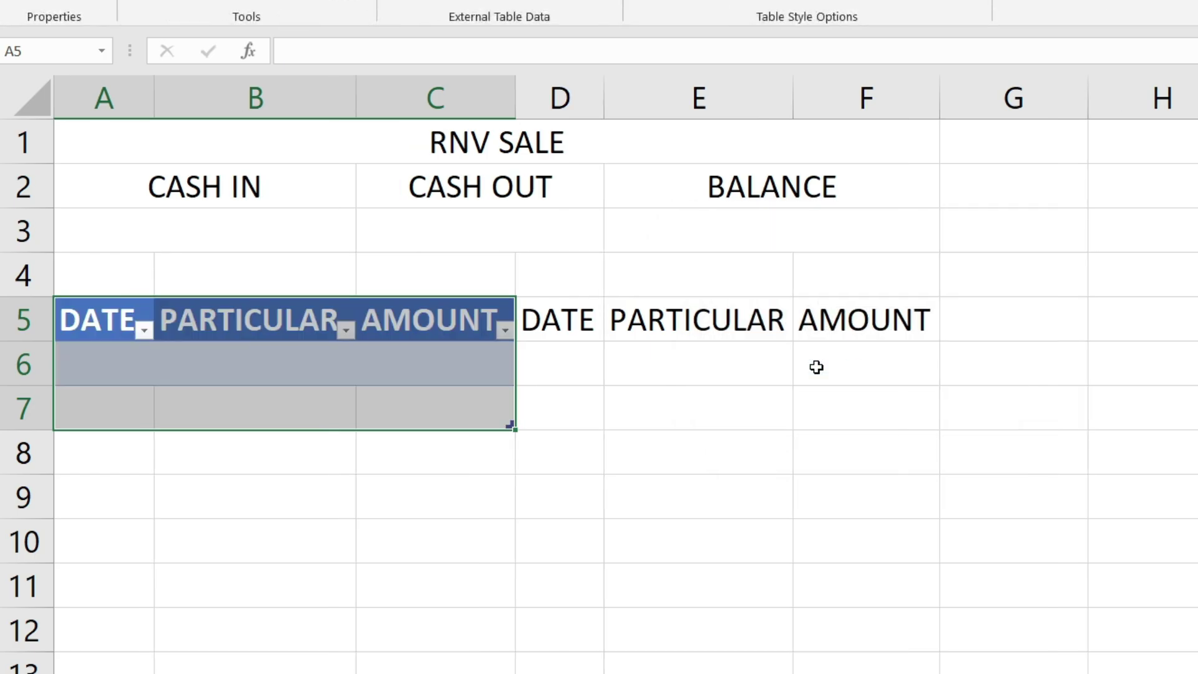
pyautogui.hotkey('ctrl', 'shift', 'l')
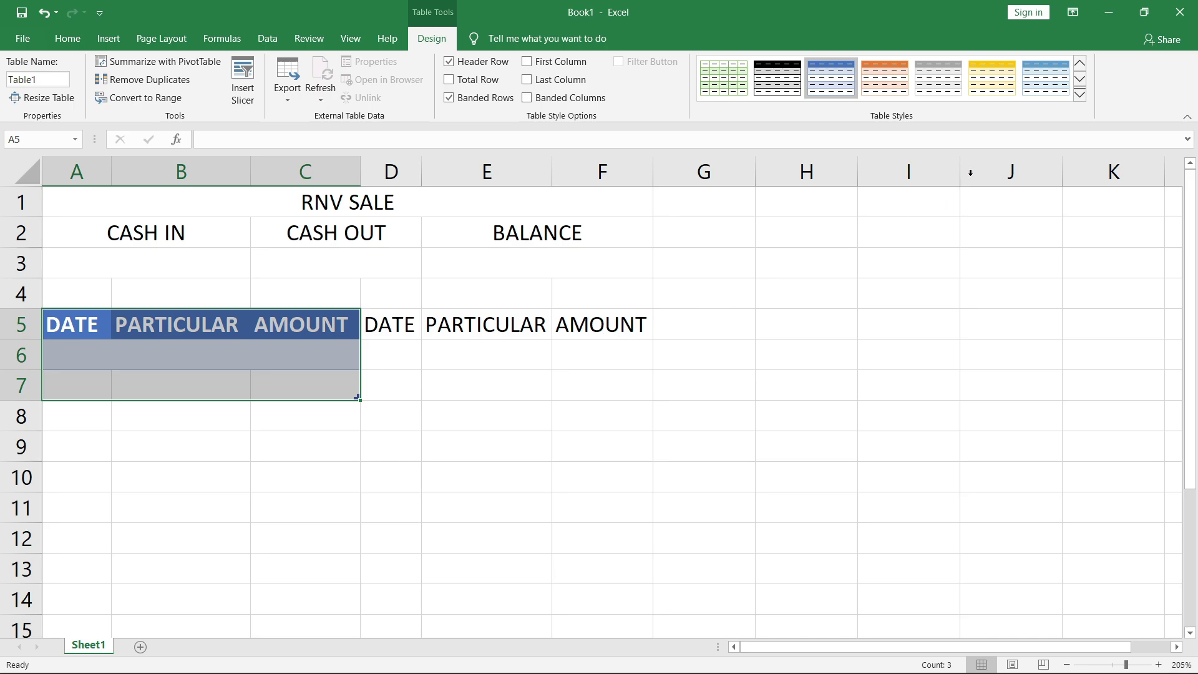
pyautogui.click(1080, 95)
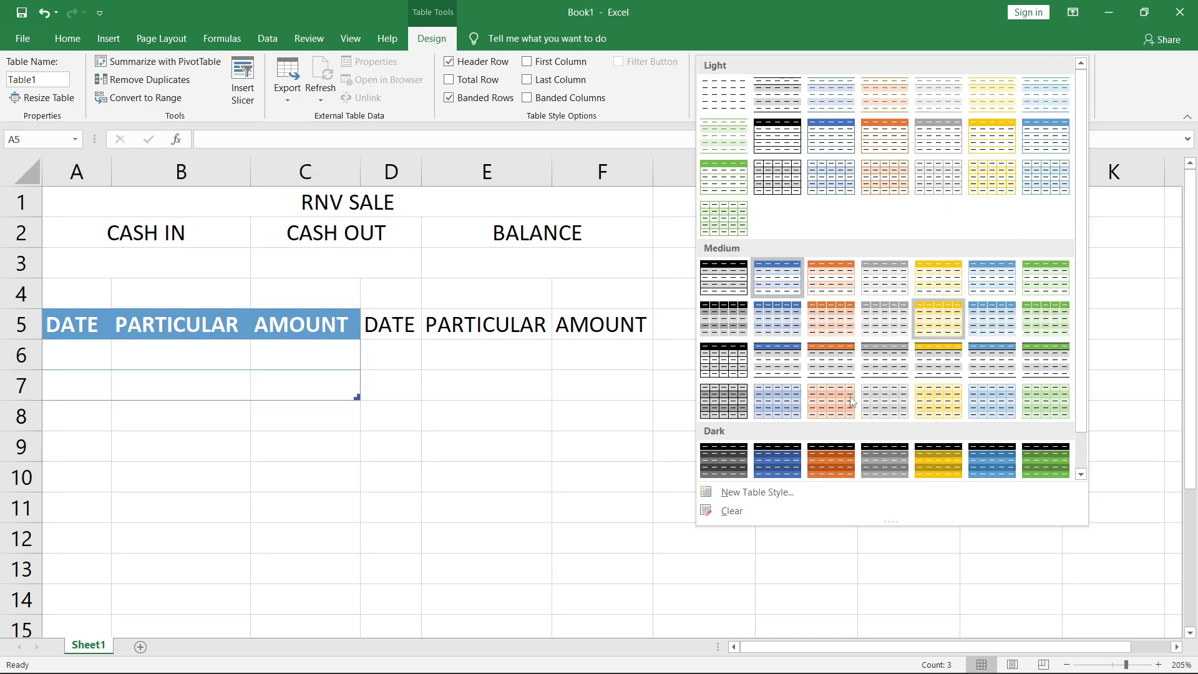
pyautogui.click(741, 506)
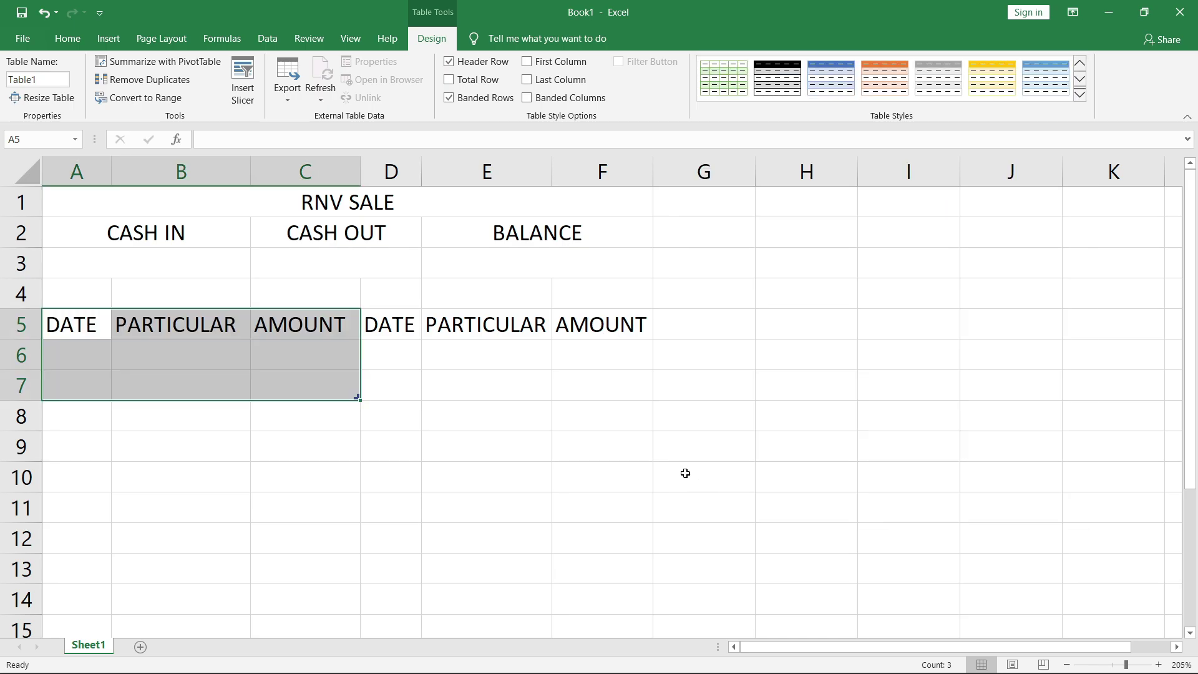
pyautogui.click(500, 416)
pyautogui.click(356, 380)
pyautogui.click(385, 320)
# - Convert D5:F7 into Table2 with headers, turn off filters, and clear its table style
pyautogui.moveTo(385, 319); pyautogui.dragTo(587, 387)
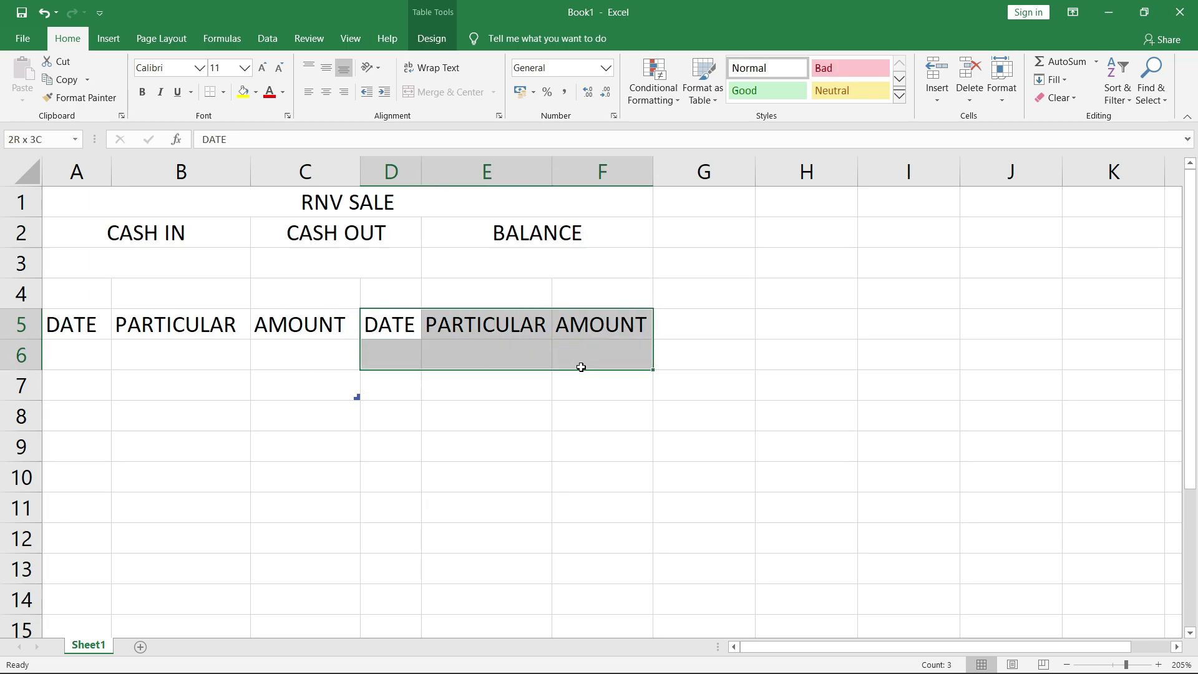
pyautogui.moveTo(387, 321); pyautogui.dragTo(577, 336)
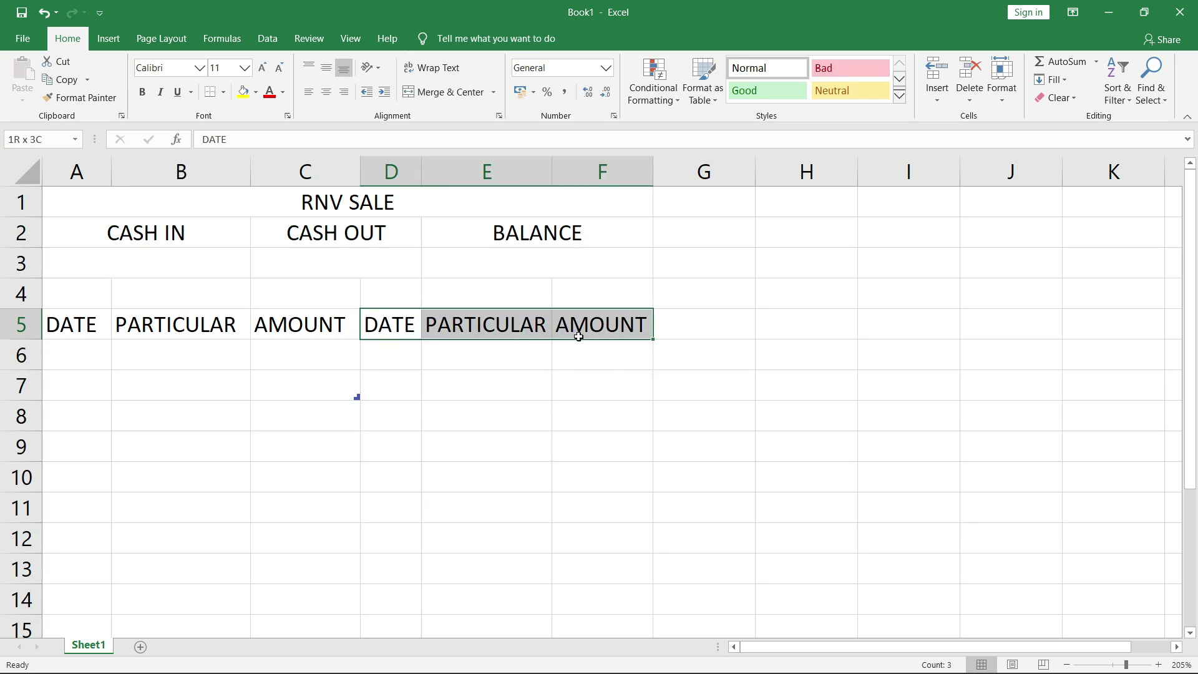
pyautogui.moveTo(578, 337); pyautogui.dragTo(584, 385)
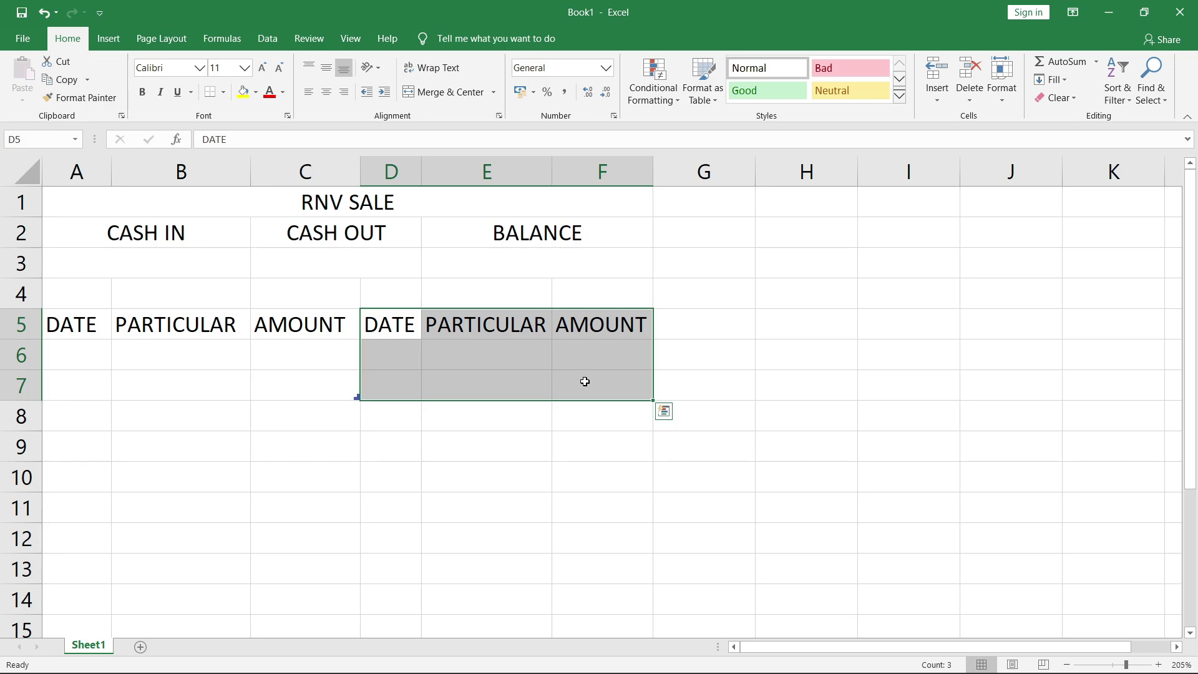
pyautogui.hotkey('ctrl', 't')
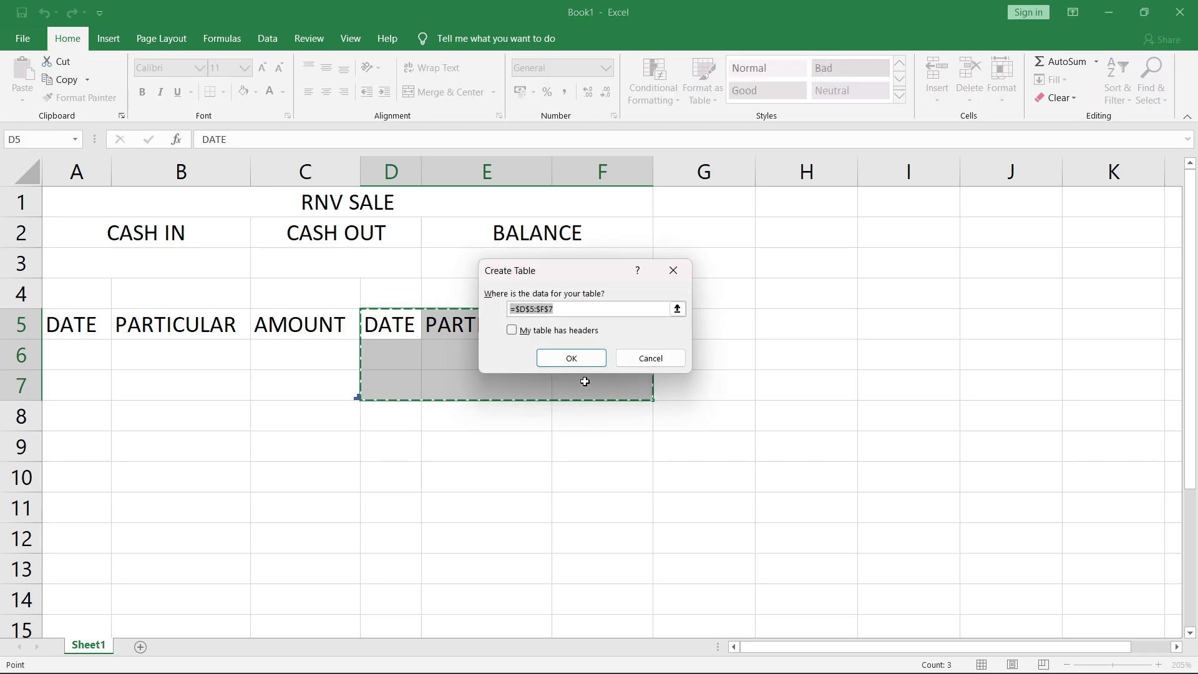
pyautogui.moveTo(596, 262); pyautogui.dragTo(799, 282)
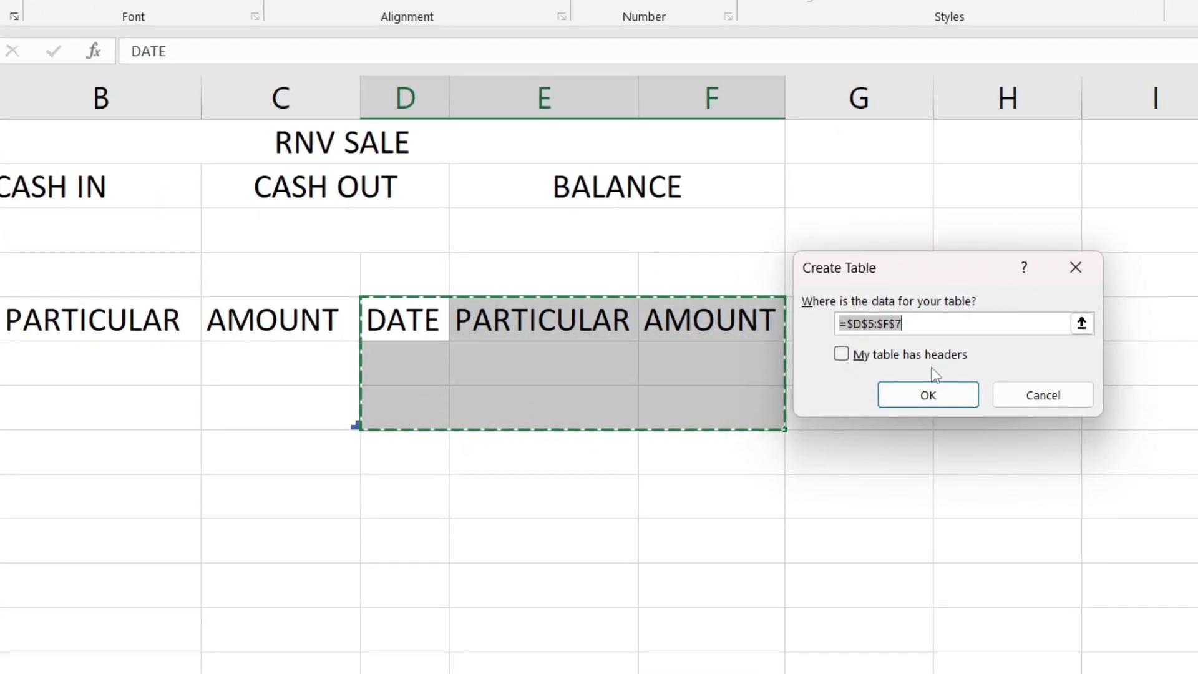
pyautogui.click(842, 355)
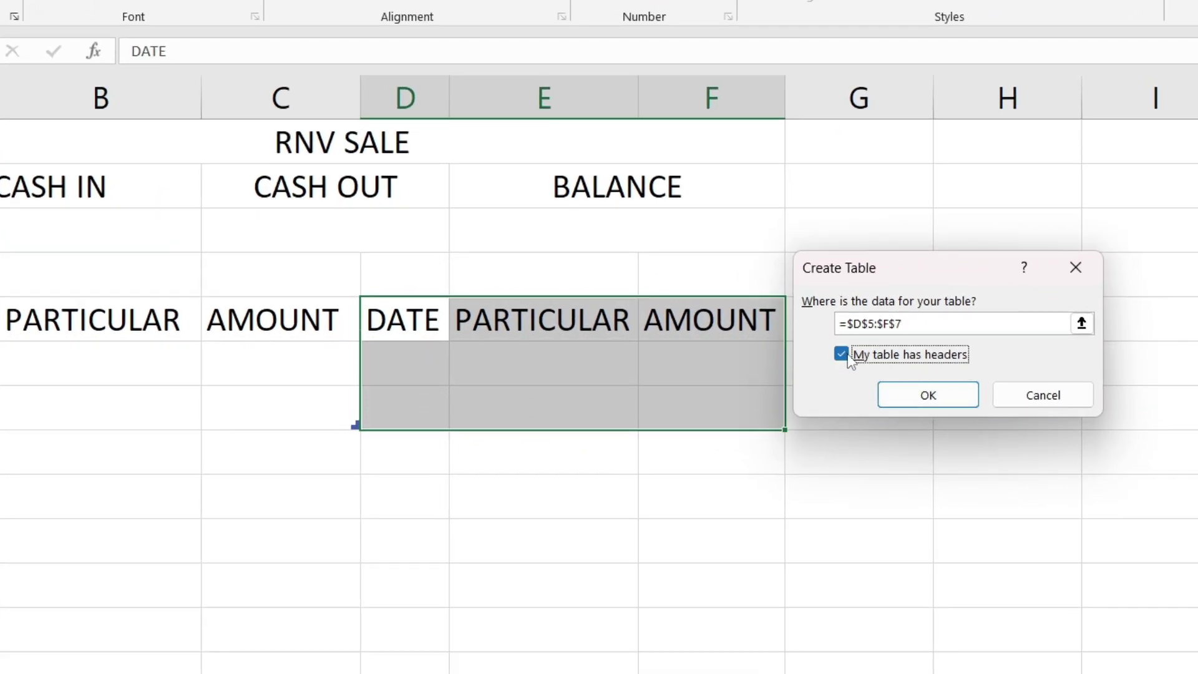
pyautogui.click(901, 403)
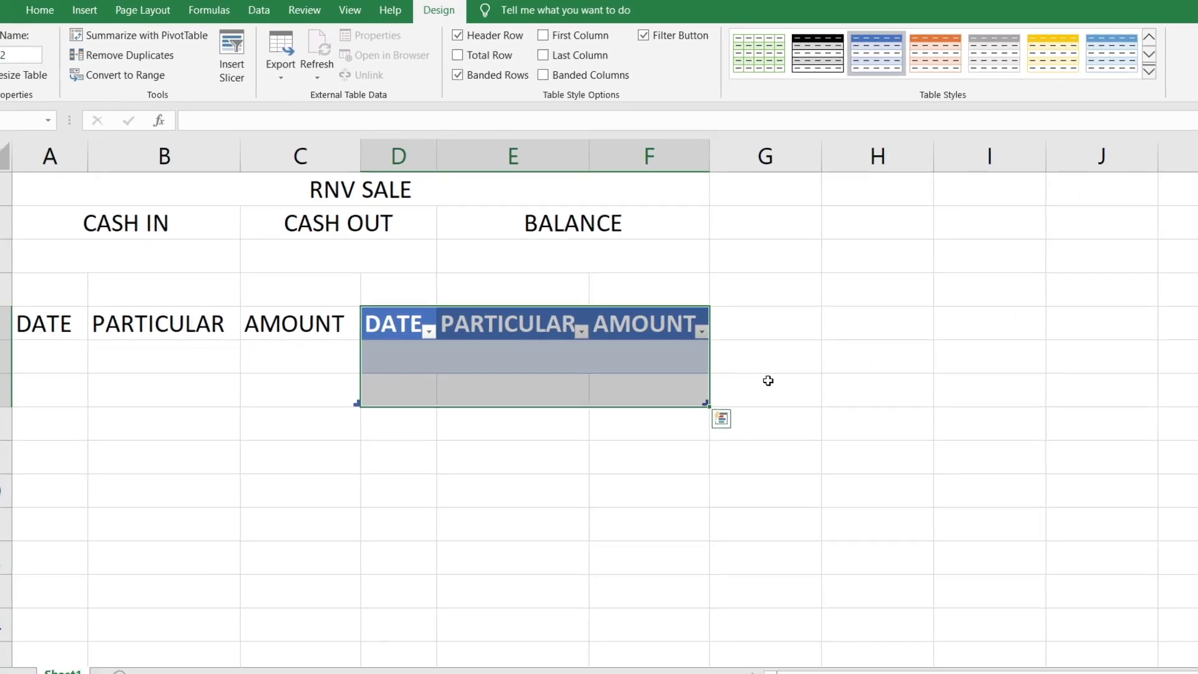
pyautogui.hotkey('ctrl', 'shift', 'l')
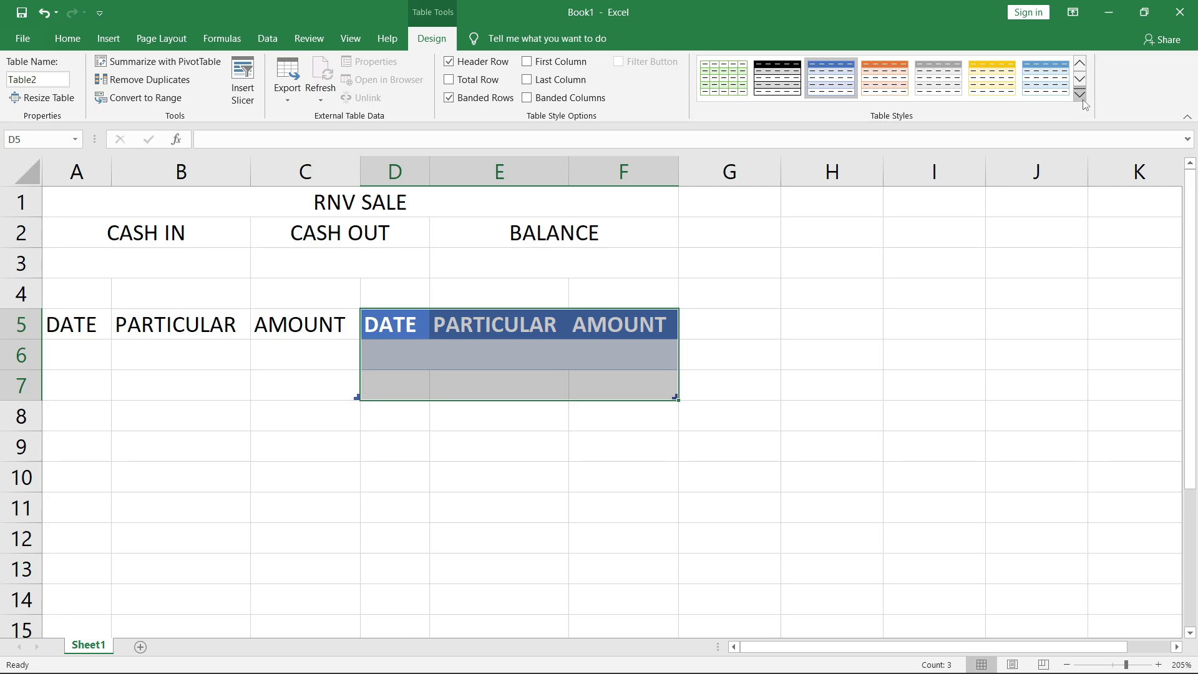
pyautogui.click(1080, 94)
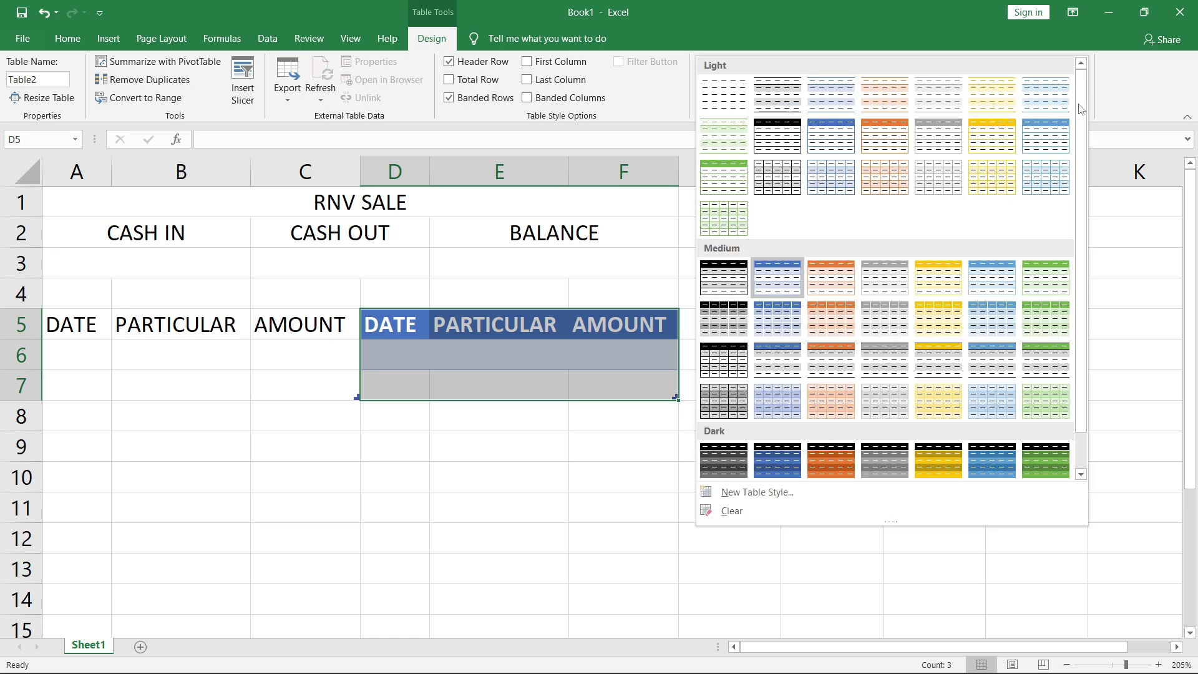
pyautogui.click(743, 508)
pyautogui.click(701, 383)
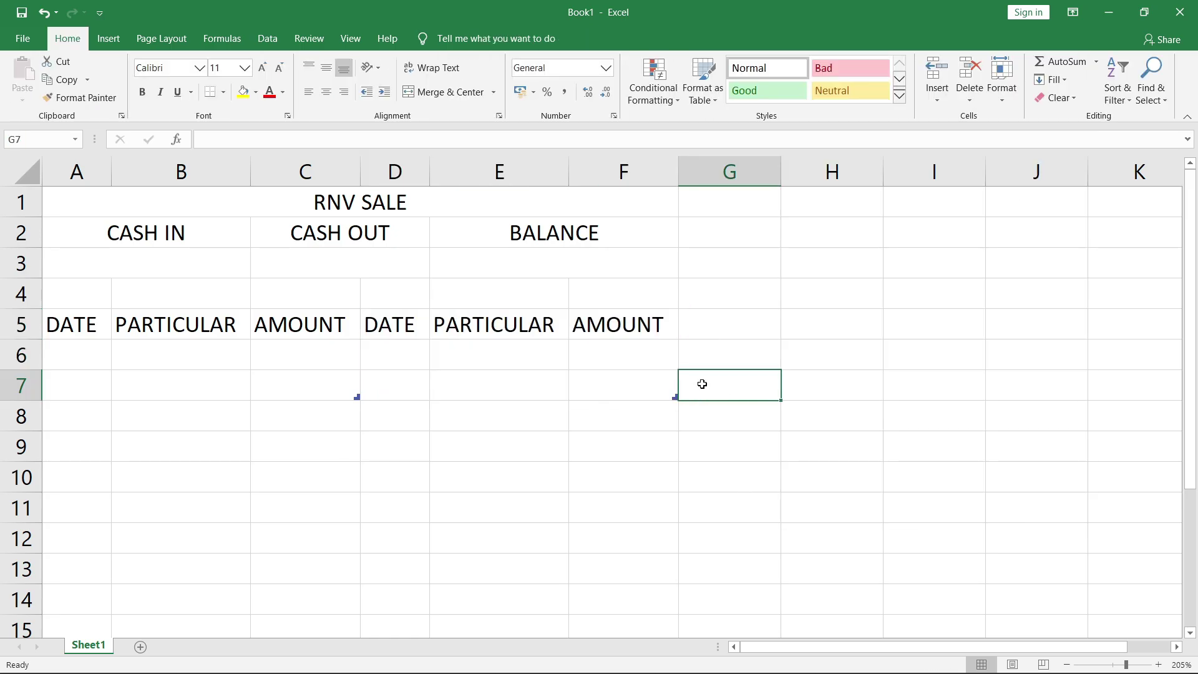
# - Make the A5:F5 headings bold with a light gold fill
pyautogui.moveTo(90, 324); pyautogui.dragTo(631, 326)
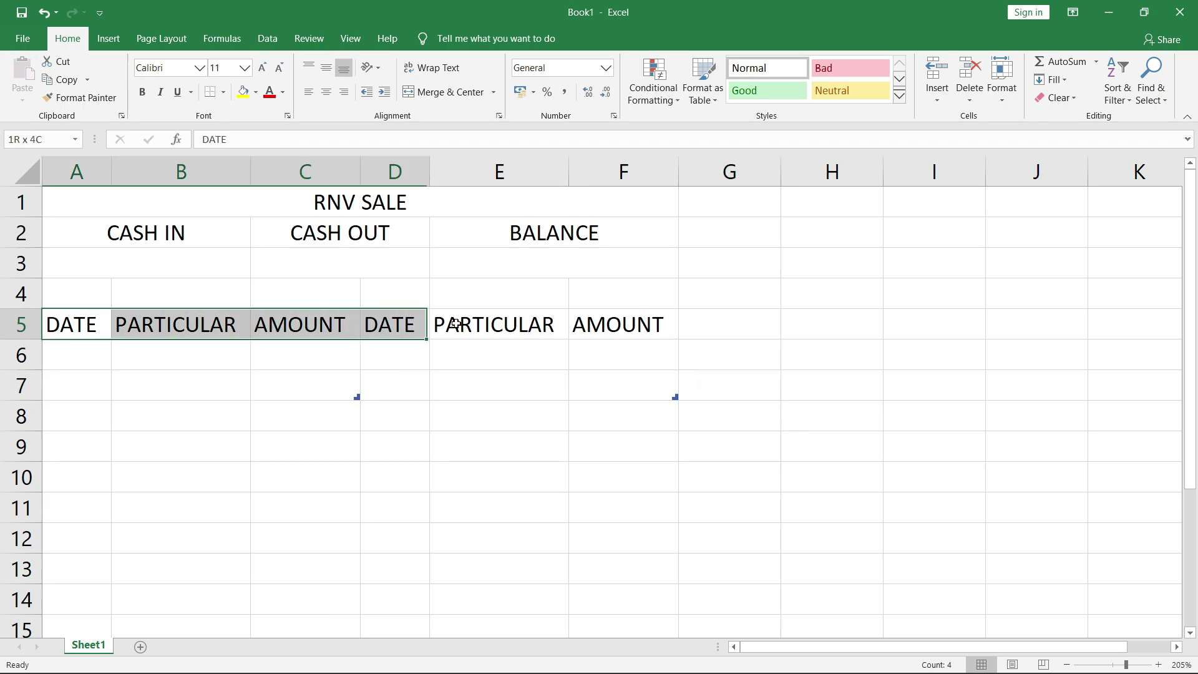
pyautogui.click(142, 92)
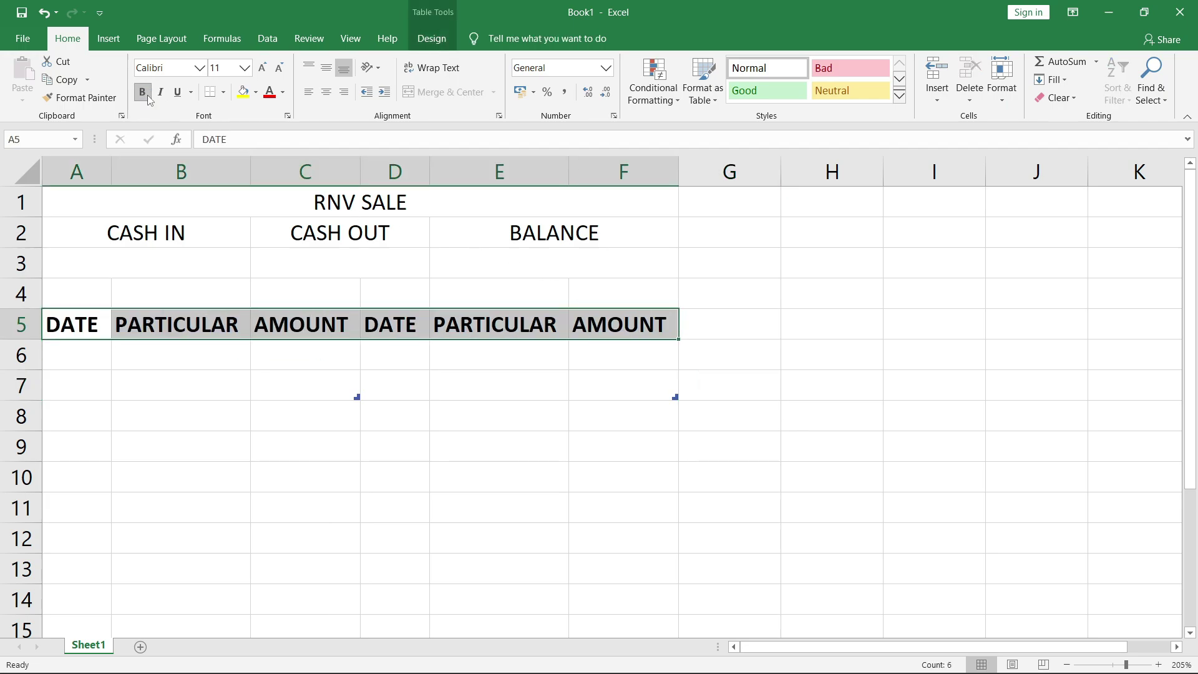
pyautogui.click(256, 92)
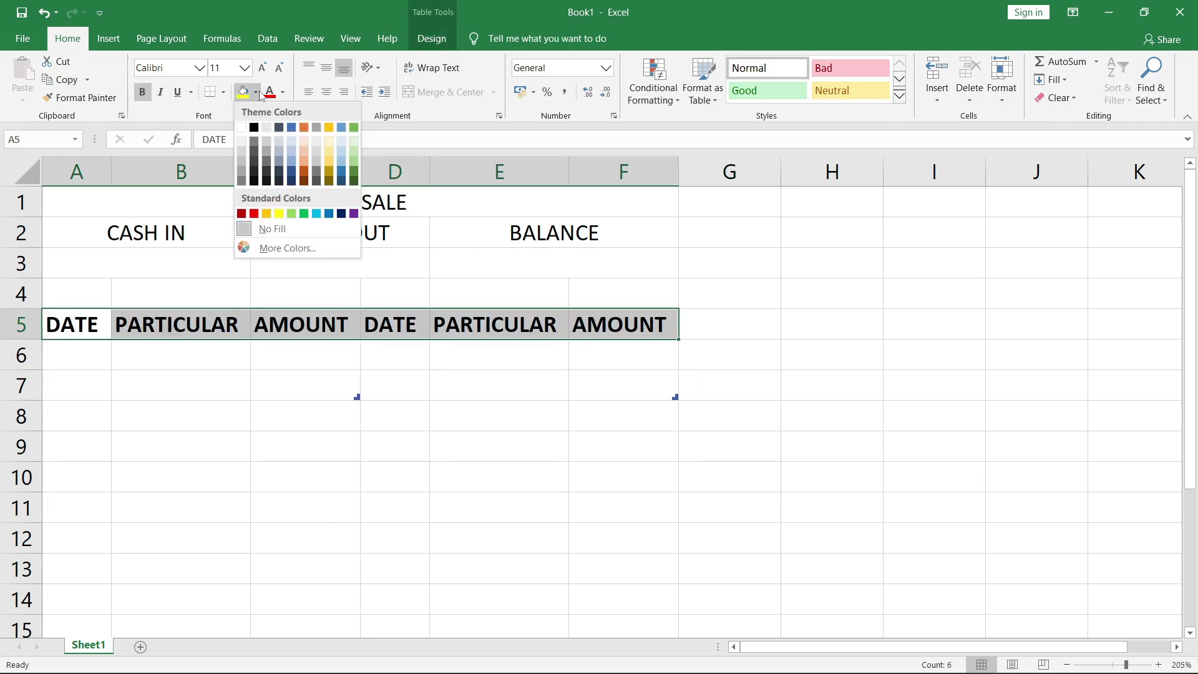
pyautogui.click(332, 166)
pyautogui.click(309, 322)
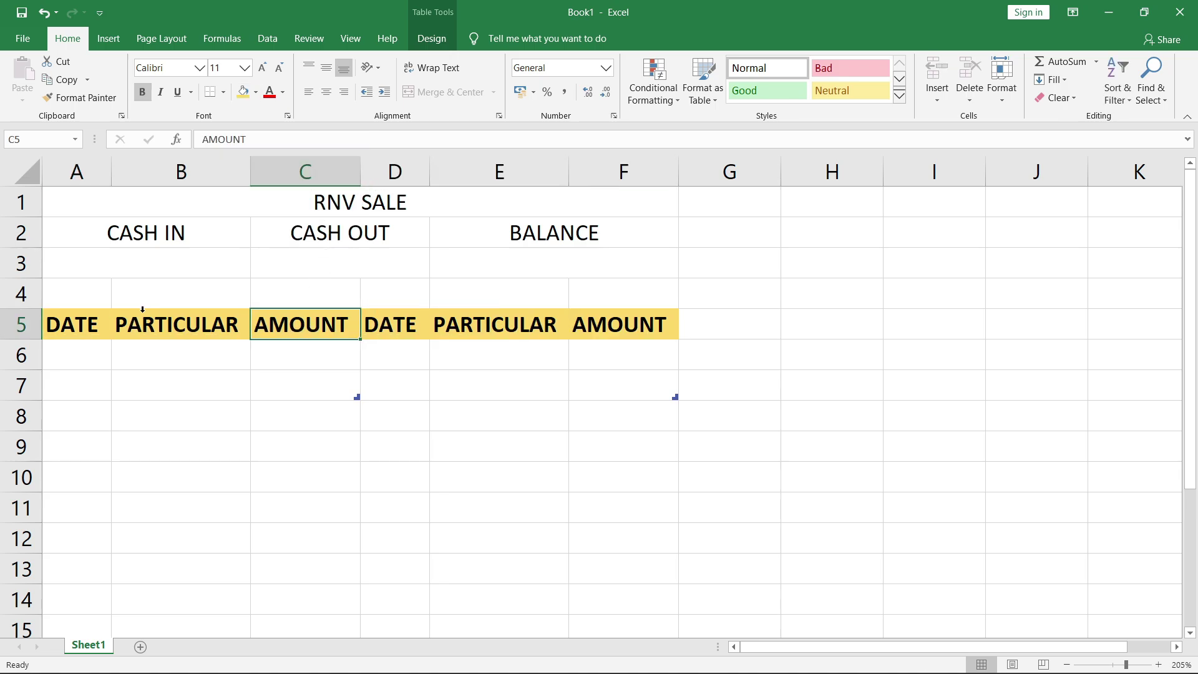
pyautogui.click(76, 297)
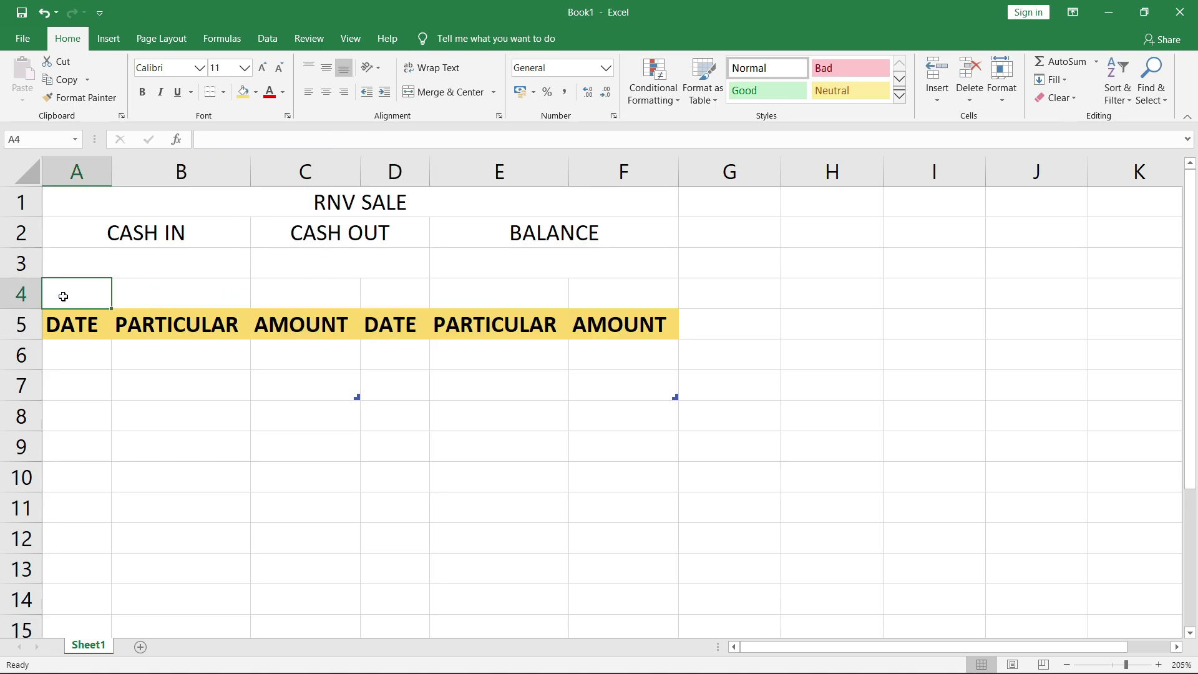
pyautogui.moveTo(63, 296); pyautogui.dragTo(277, 292)
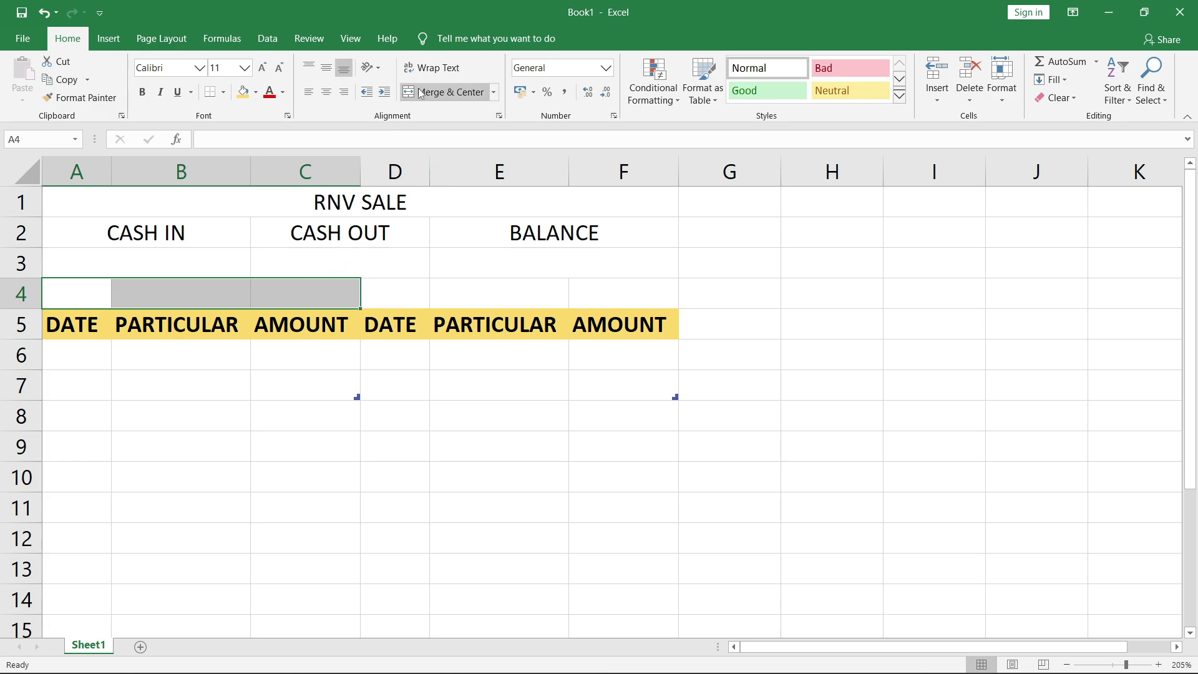
# - Merge and centre CASH IN over A4:C4 and CASH OUT over D4:F4
pyautogui.click(446, 91)
pyautogui.write('C')
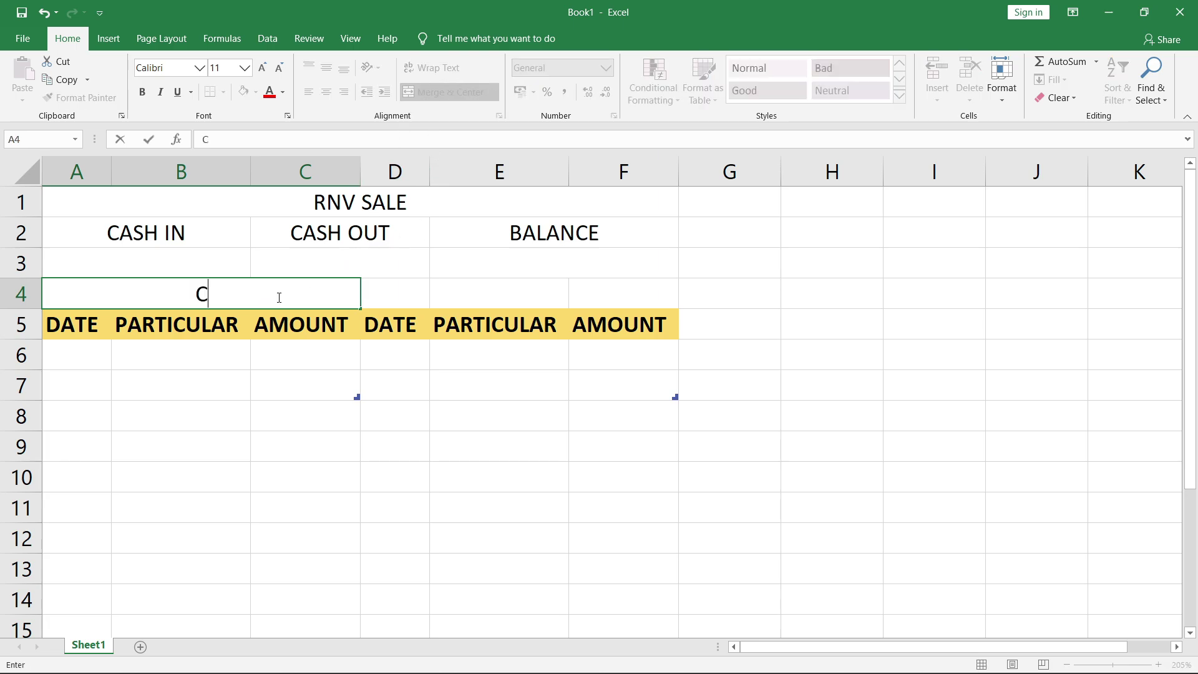
pyautogui.write('ASH IN')
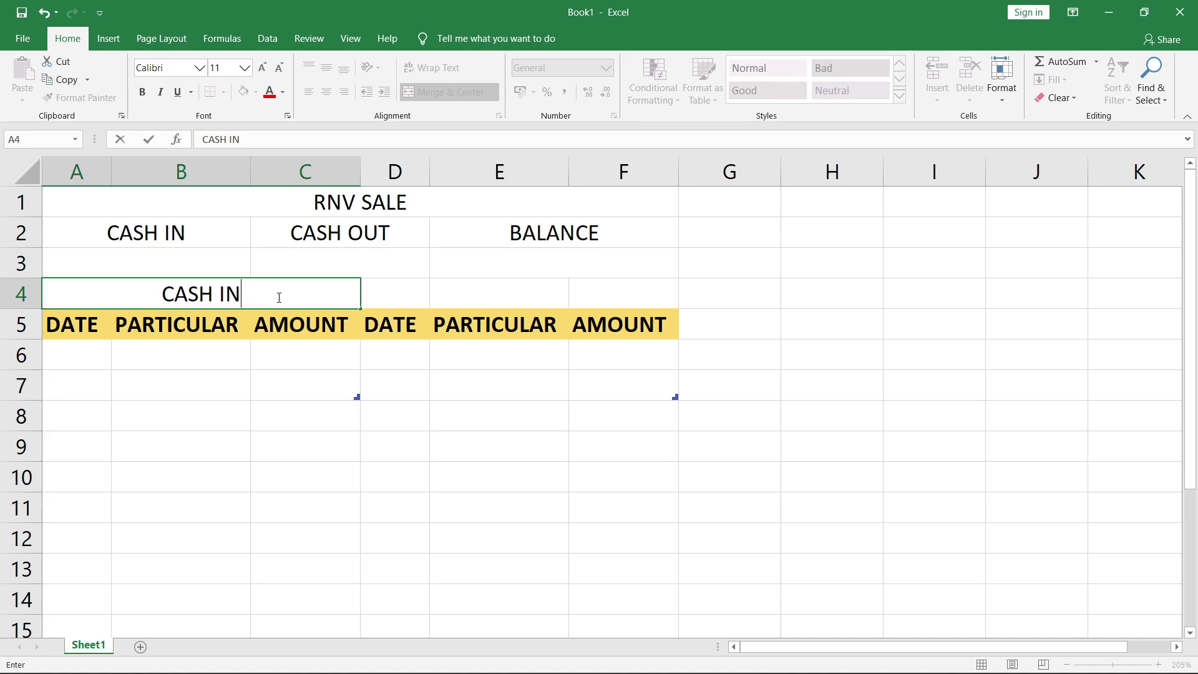
pyautogui.click(371, 292)
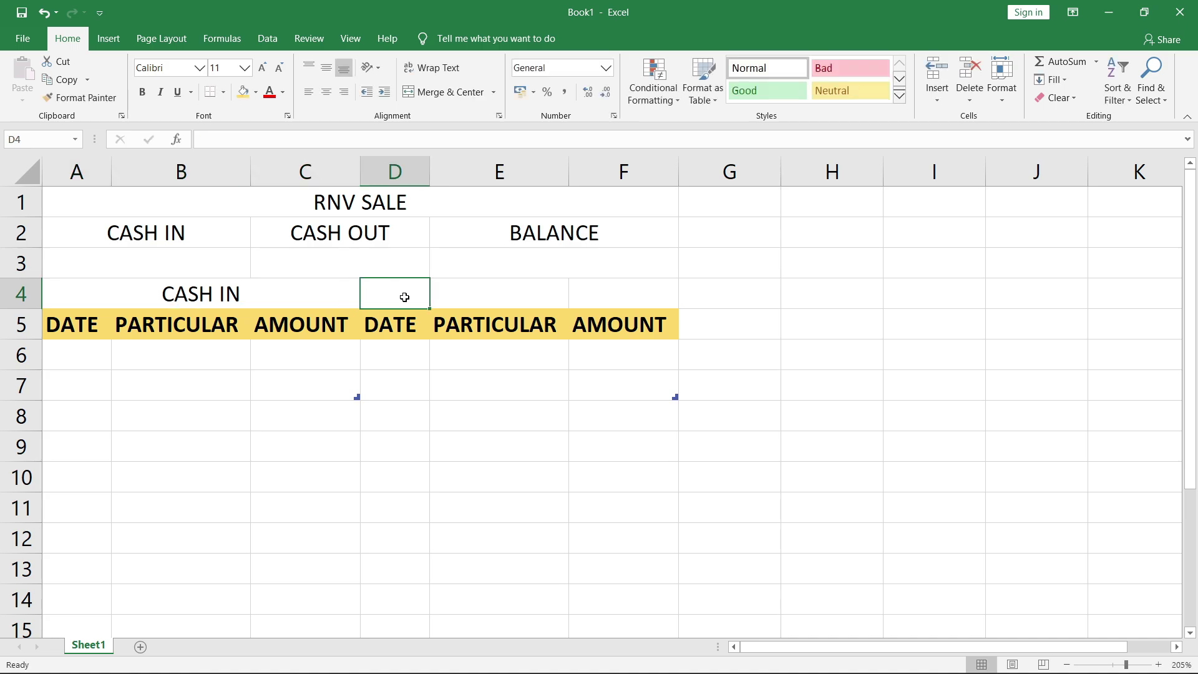
pyautogui.moveTo(404, 297); pyautogui.dragTo(591, 293)
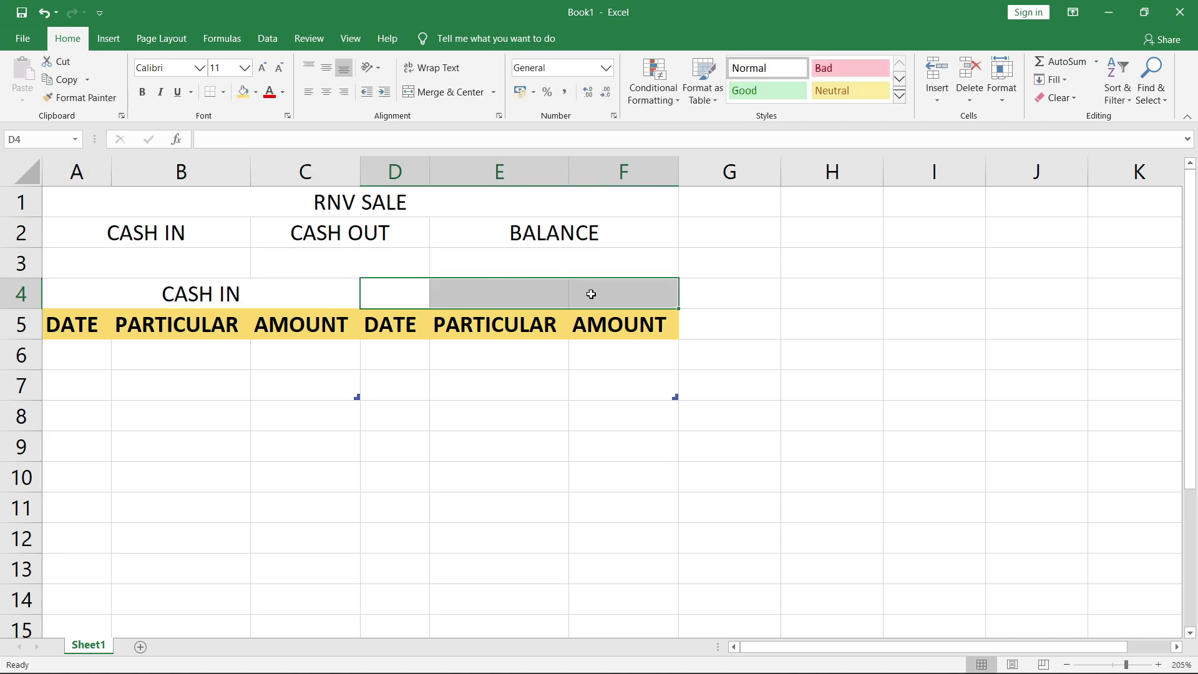
pyautogui.click(449, 90)
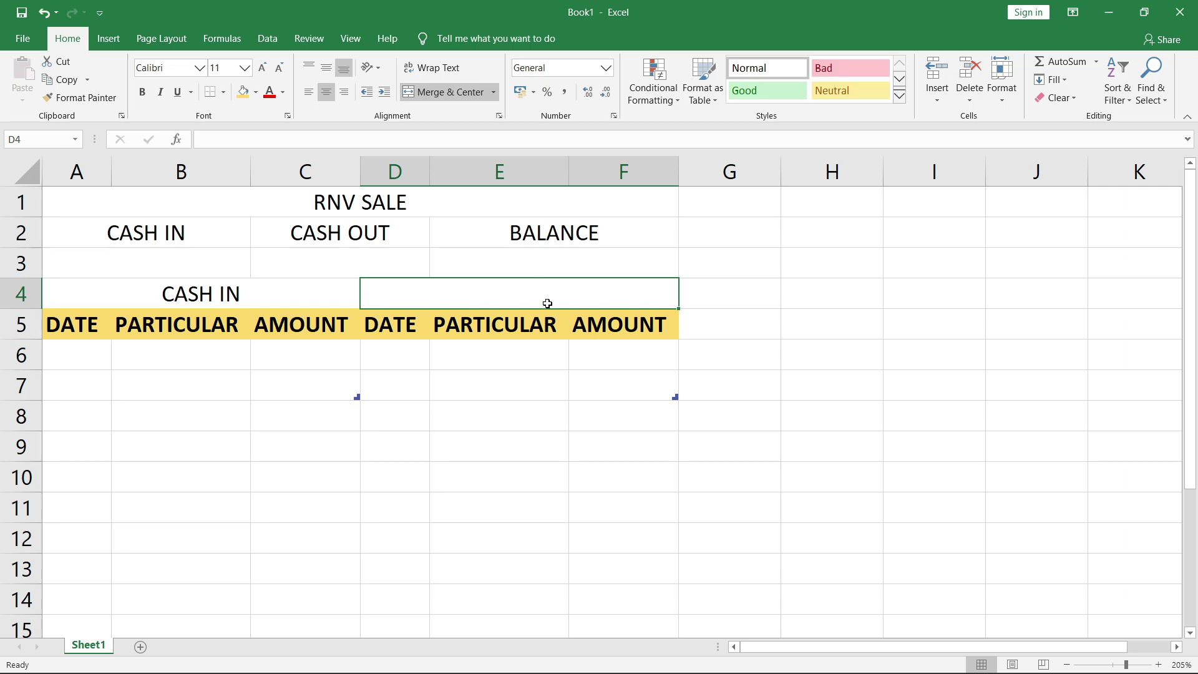
pyautogui.write('CASH')
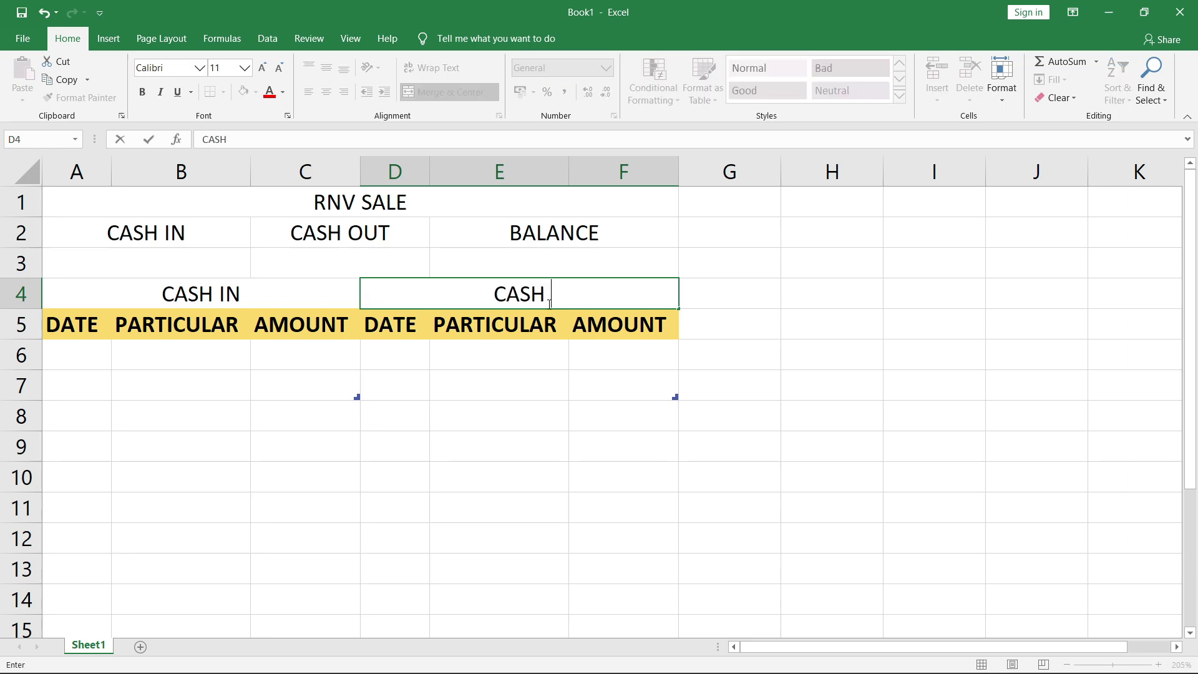
pyautogui.write(' OUT')
pyautogui.click(595, 298)
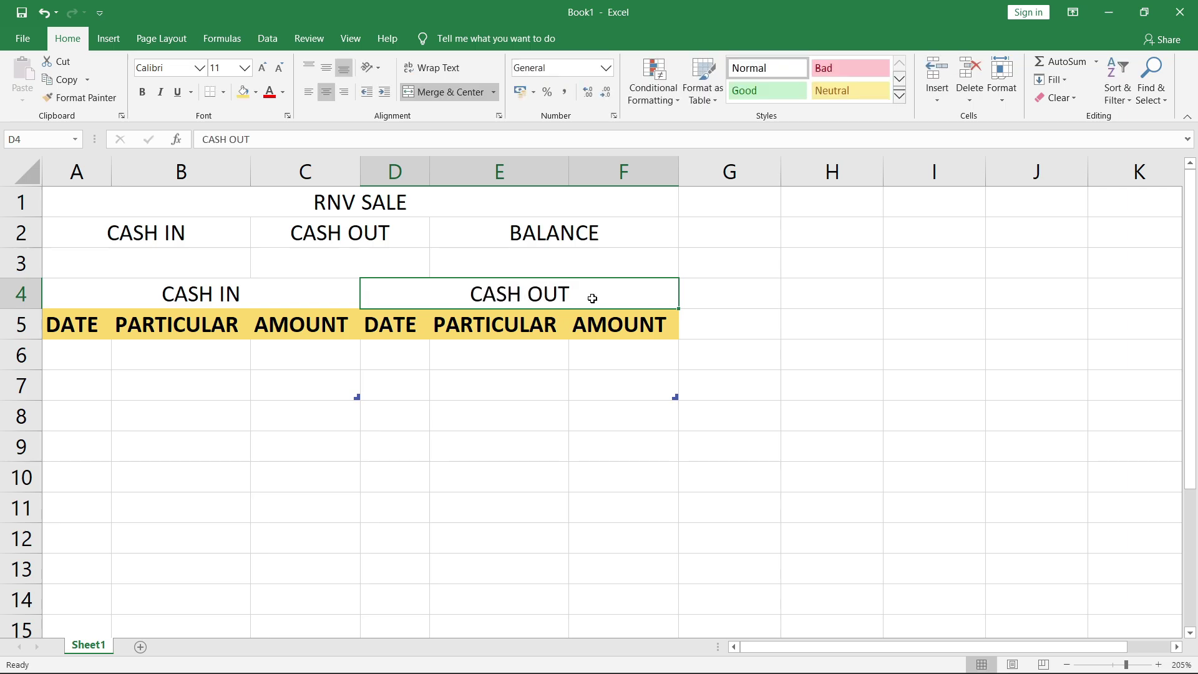
pyautogui.click(183, 261)
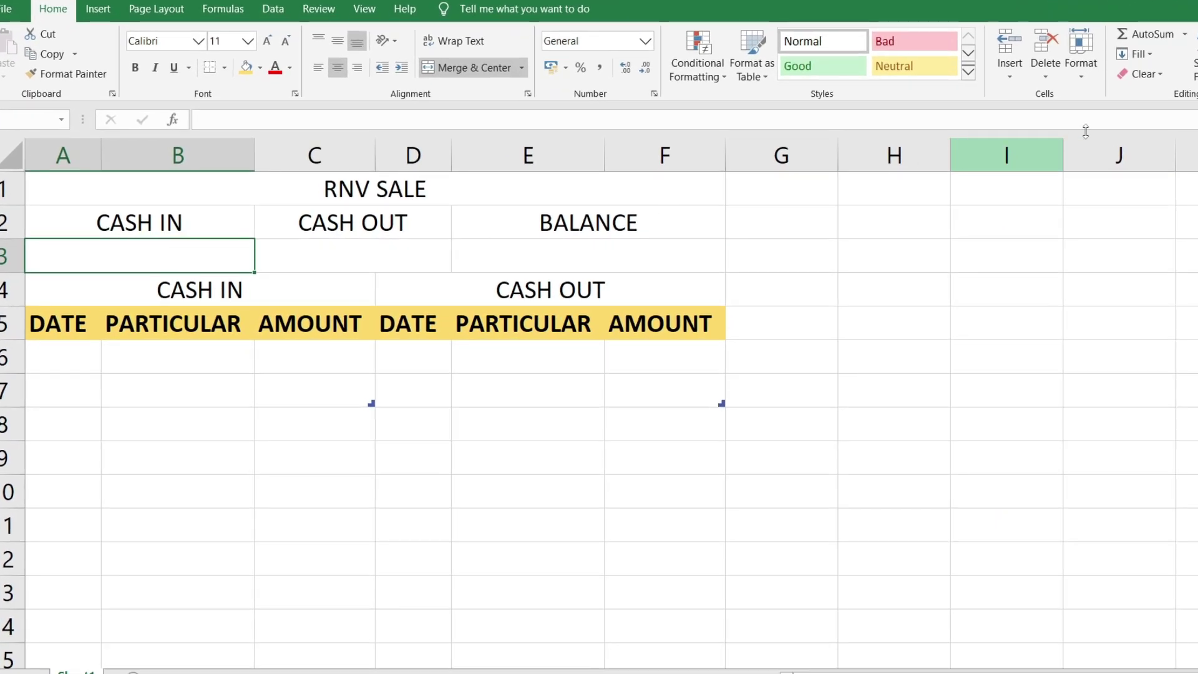
# - AutoSum =SUM(Table1[AMOUNT]) into A3 and =SUM(Table2[AMOUNT]) into C3
pyautogui.click(1149, 36)
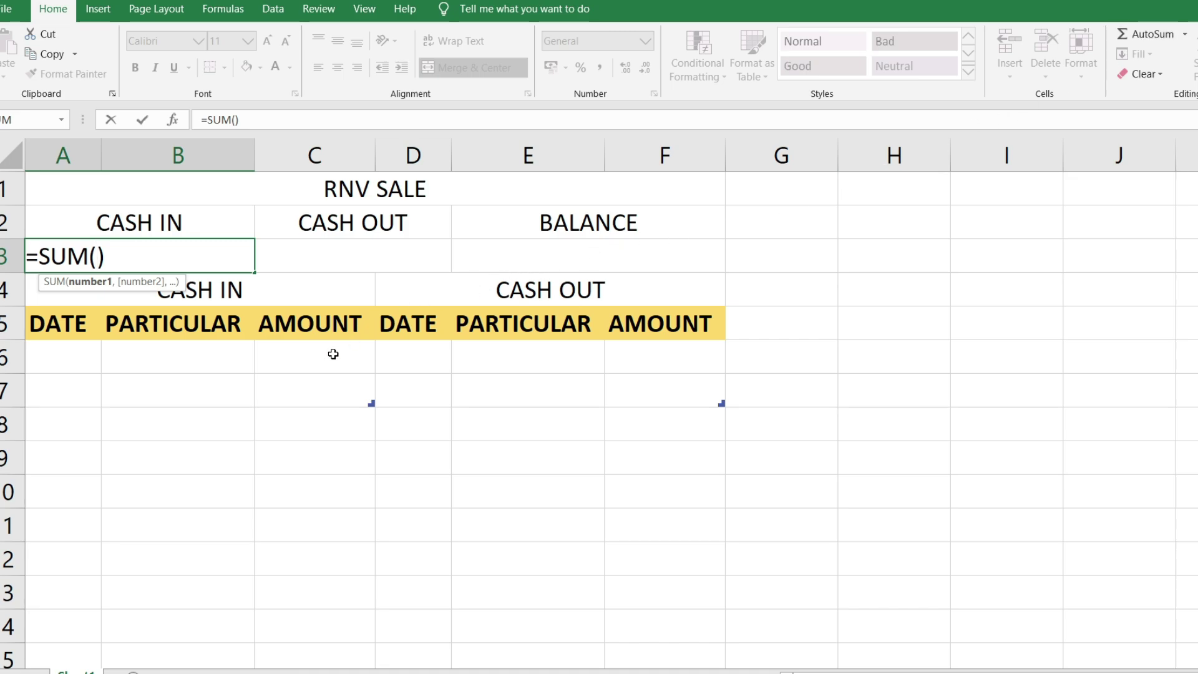
pyautogui.moveTo(324, 364); pyautogui.dragTo(328, 393)
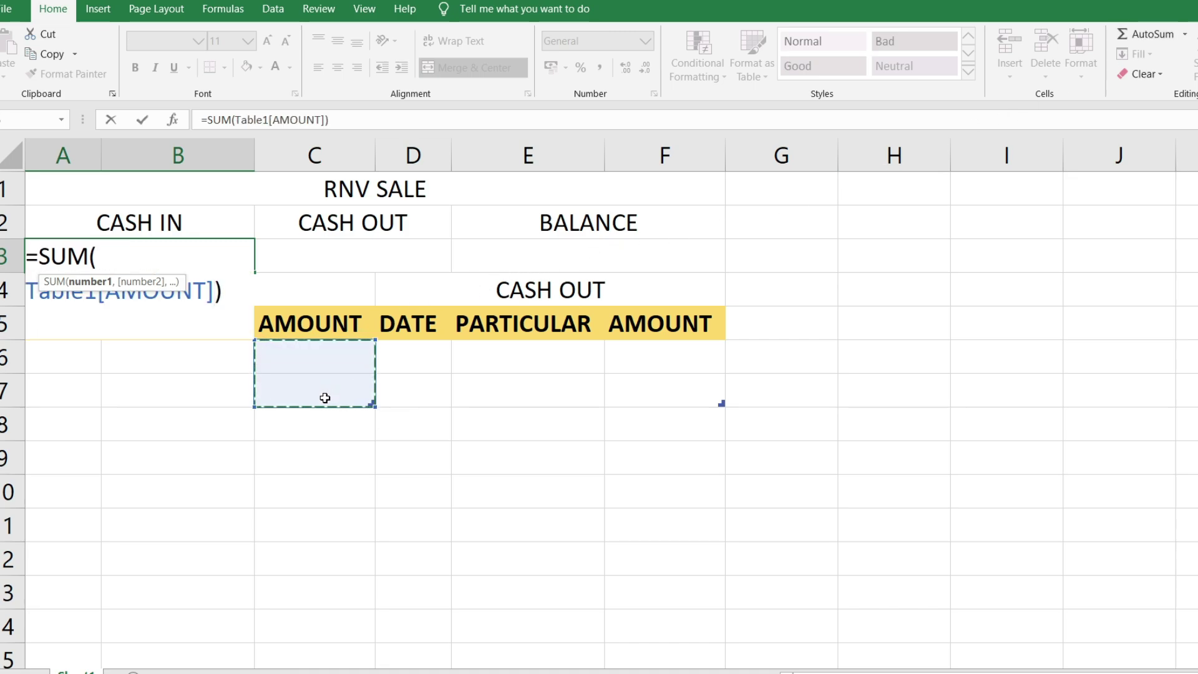
pyautogui.press('Return')
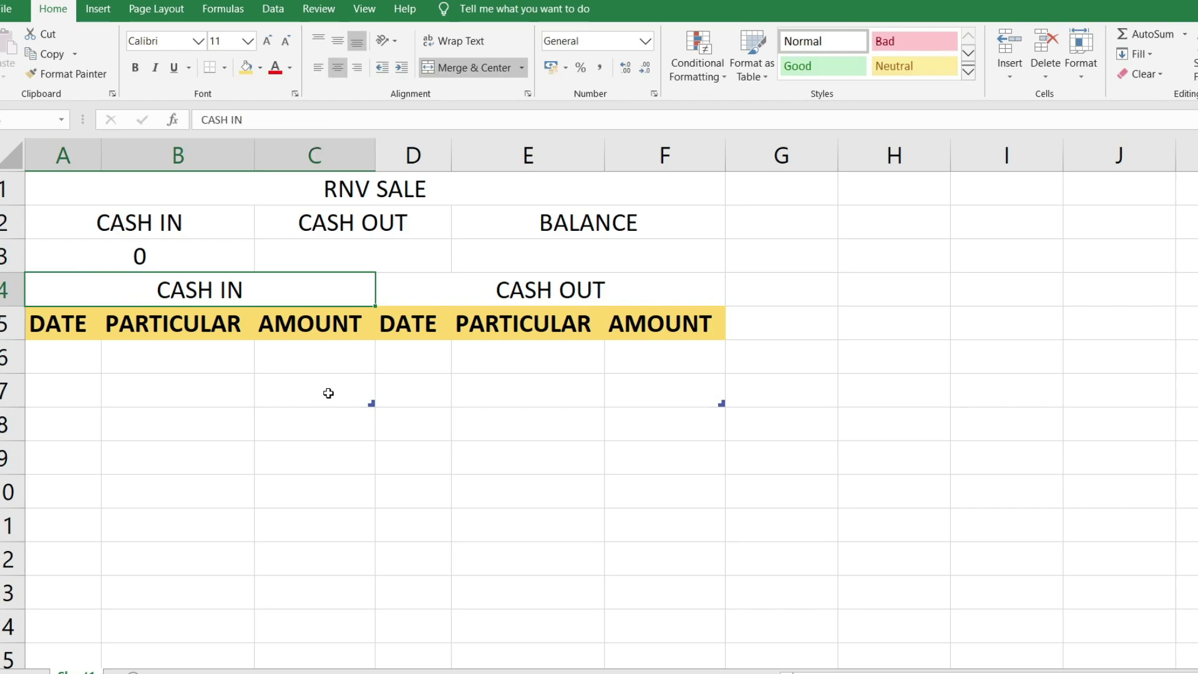
pyautogui.click(351, 255)
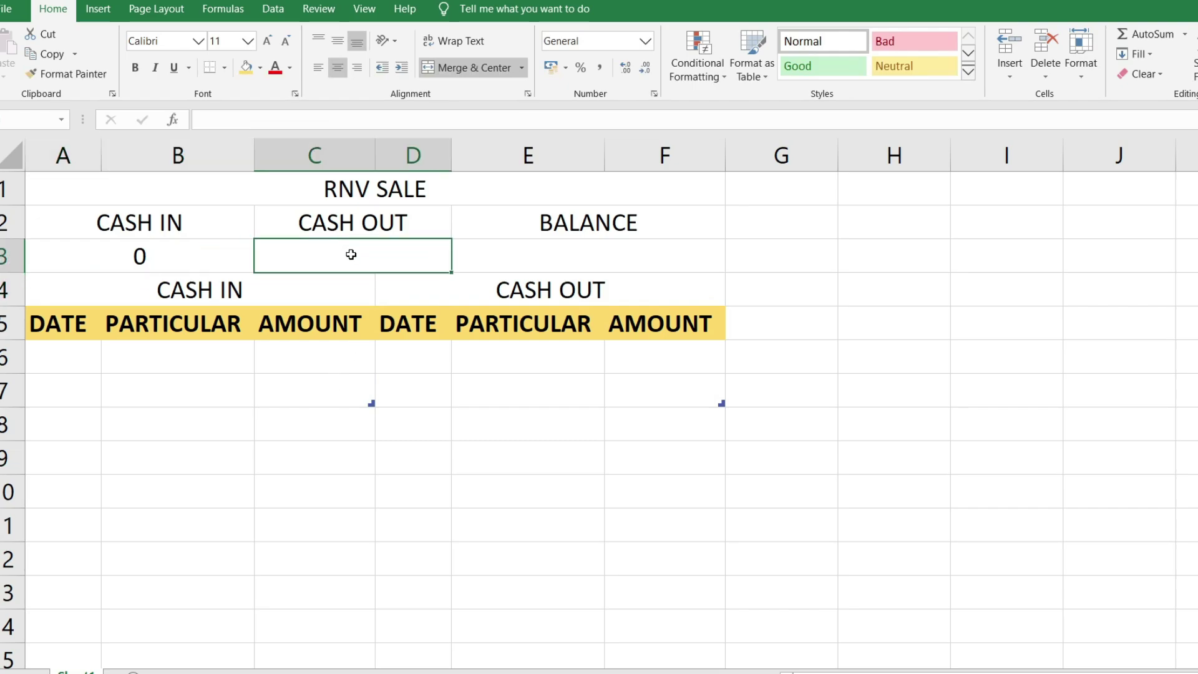
pyautogui.click(1122, 37)
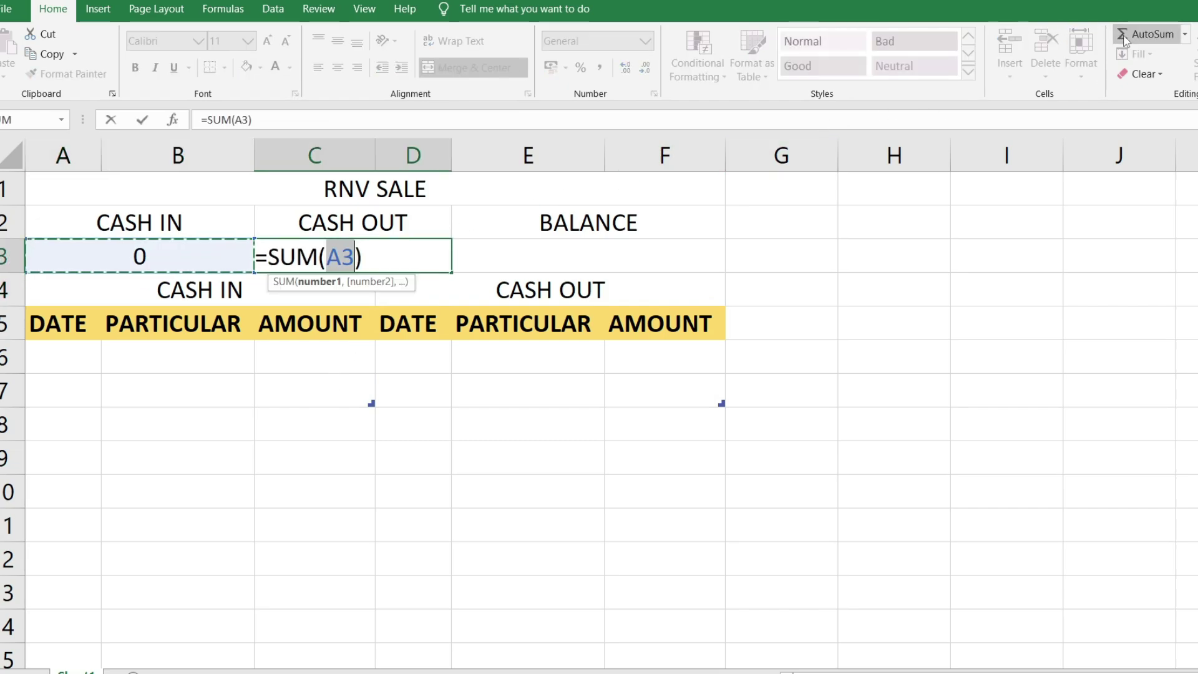
pyautogui.click(668, 353)
pyautogui.moveTo(667, 353); pyautogui.dragTo(670, 386)
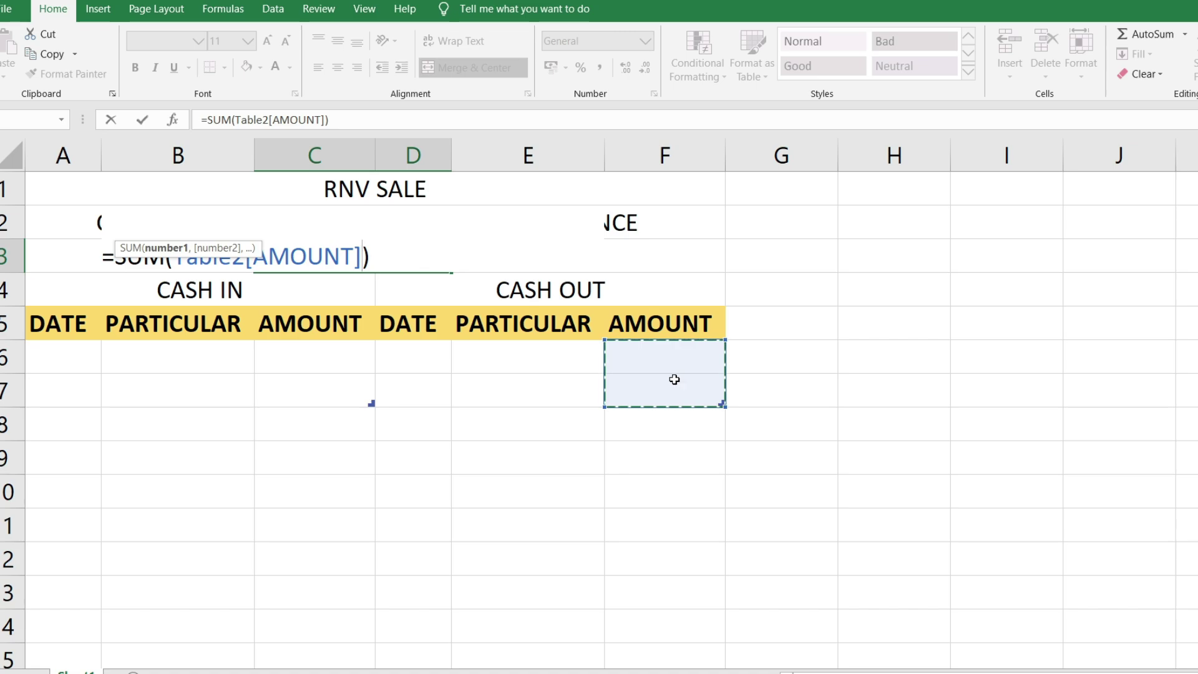
pyautogui.press('Return')
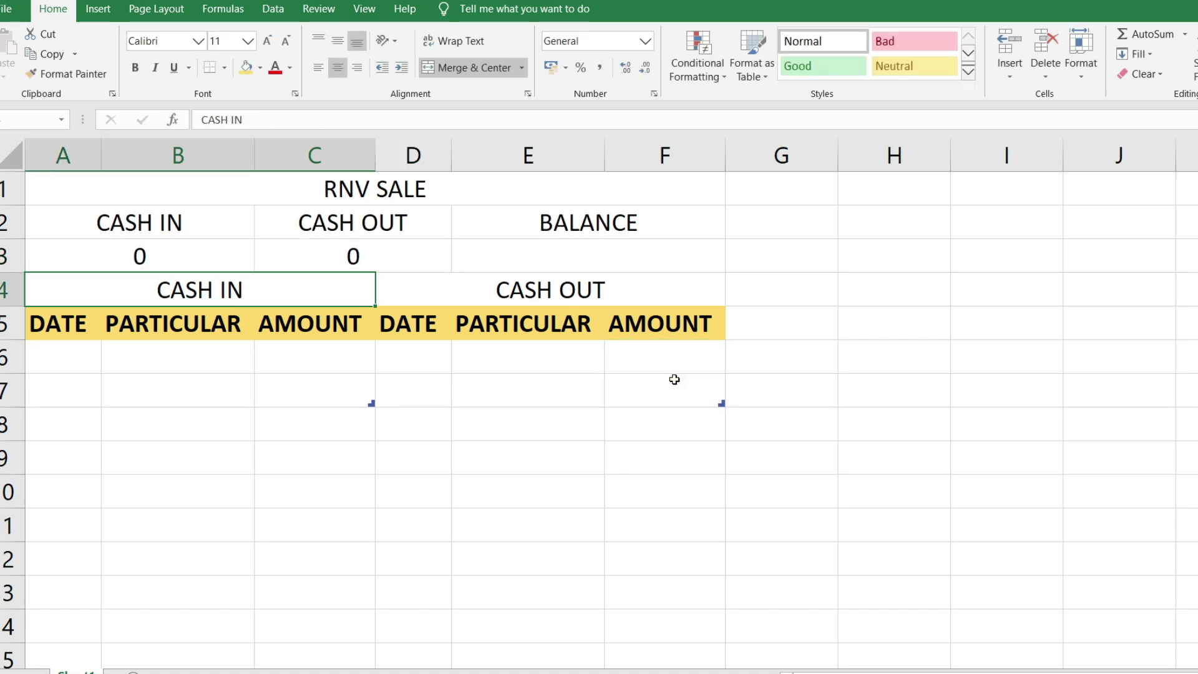
pyautogui.click(631, 256)
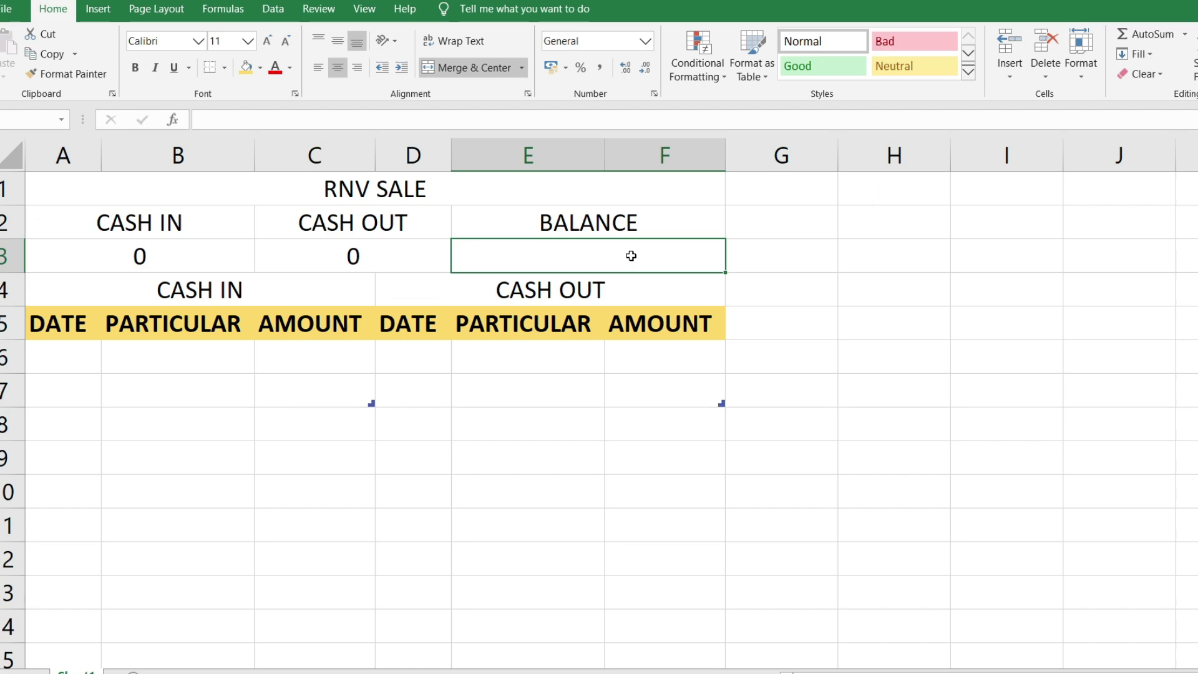
# - Enter the formula =A3-C3 in E3 under BALANCE
pyautogui.write('=')
pyautogui.click(247, 255)
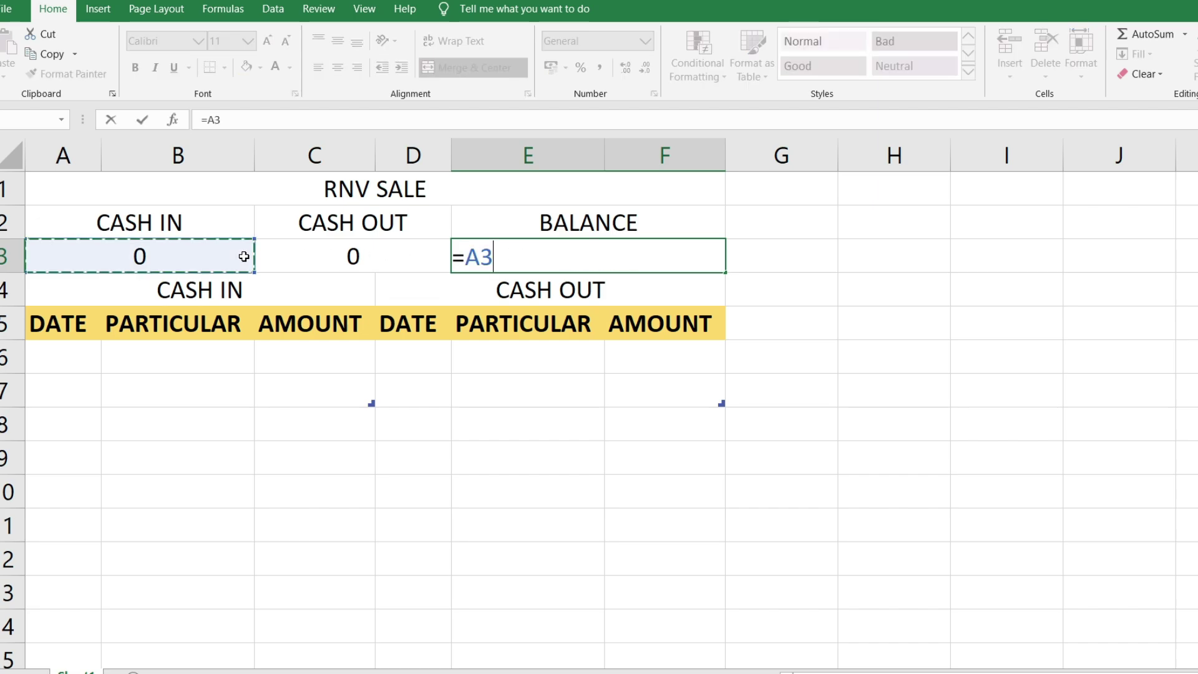
pyautogui.write('-')
pyautogui.click(320, 256)
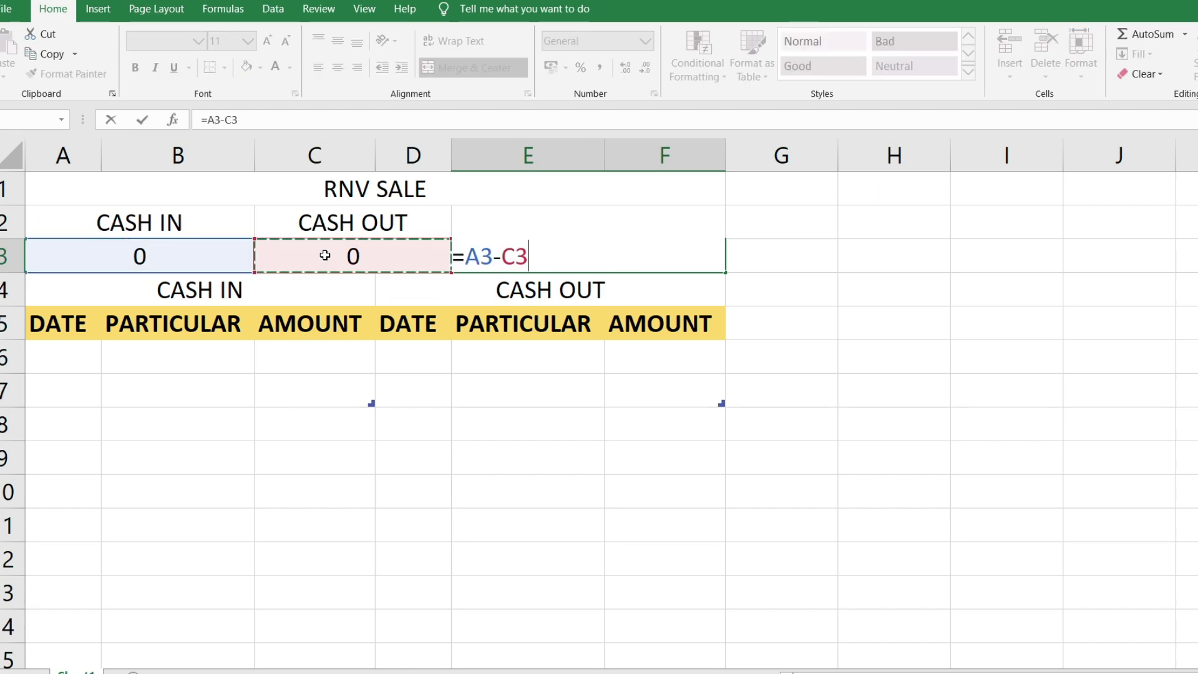
pyautogui.press('Return')
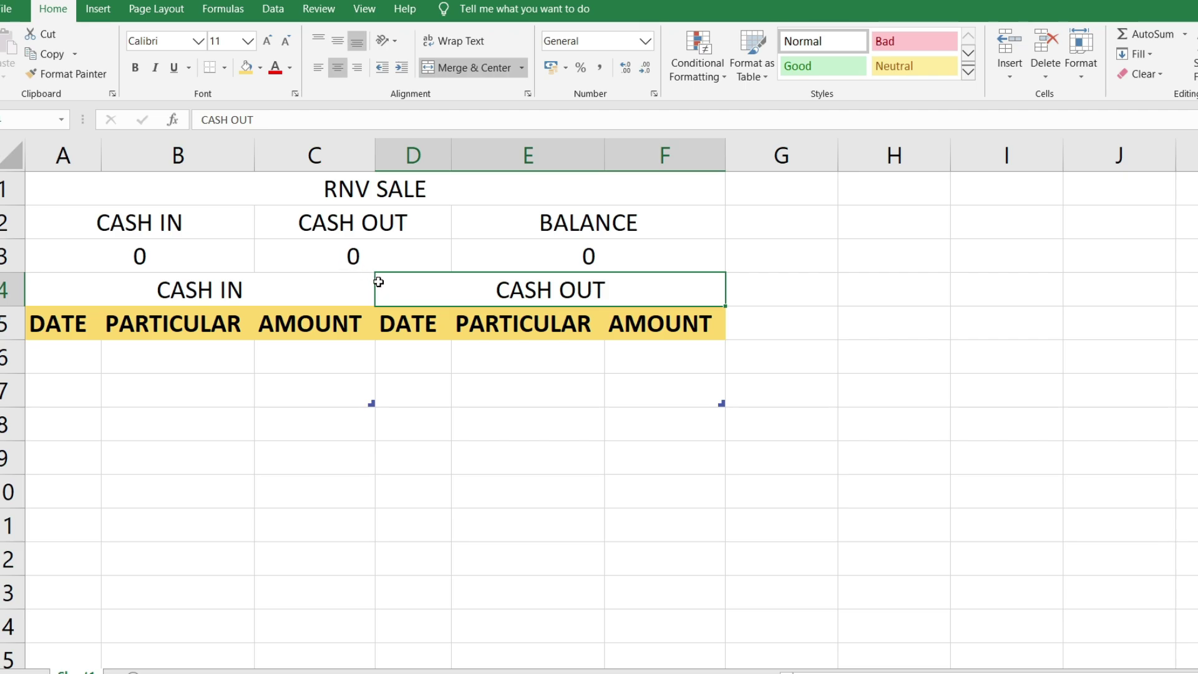
pyautogui.click(494, 264)
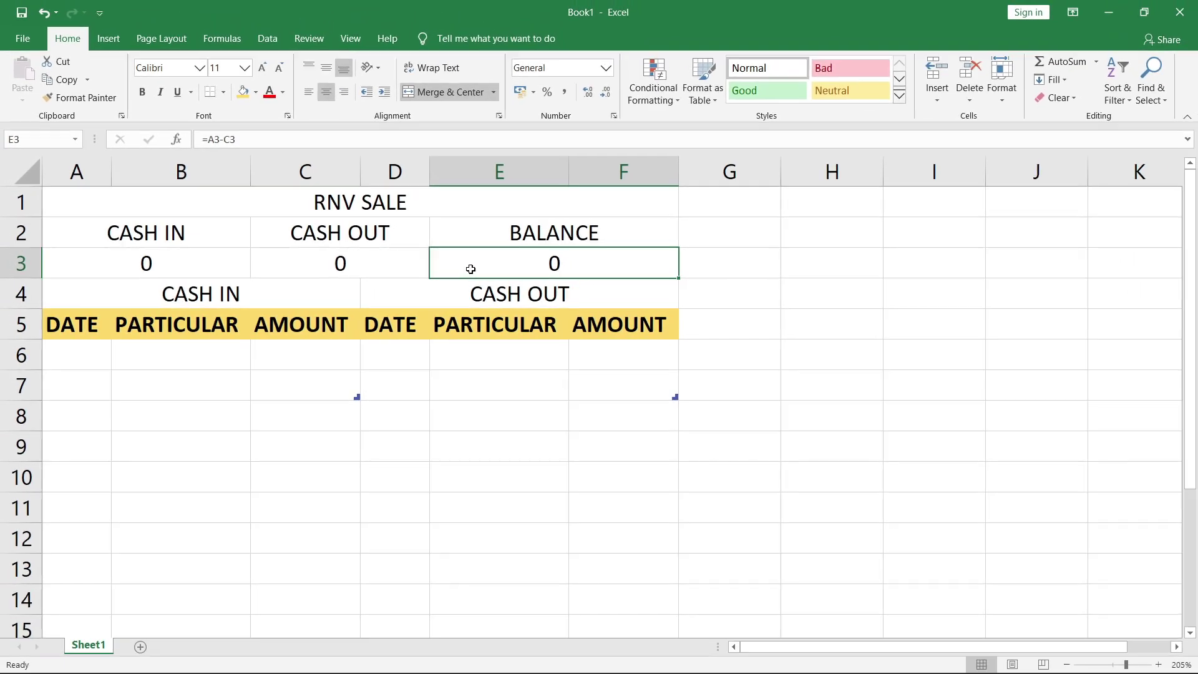
# - Make the CASH IN / CASH OUT row 4 bold and larger with a dark gold fill
pyautogui.moveTo(273, 301); pyautogui.dragTo(437, 293)
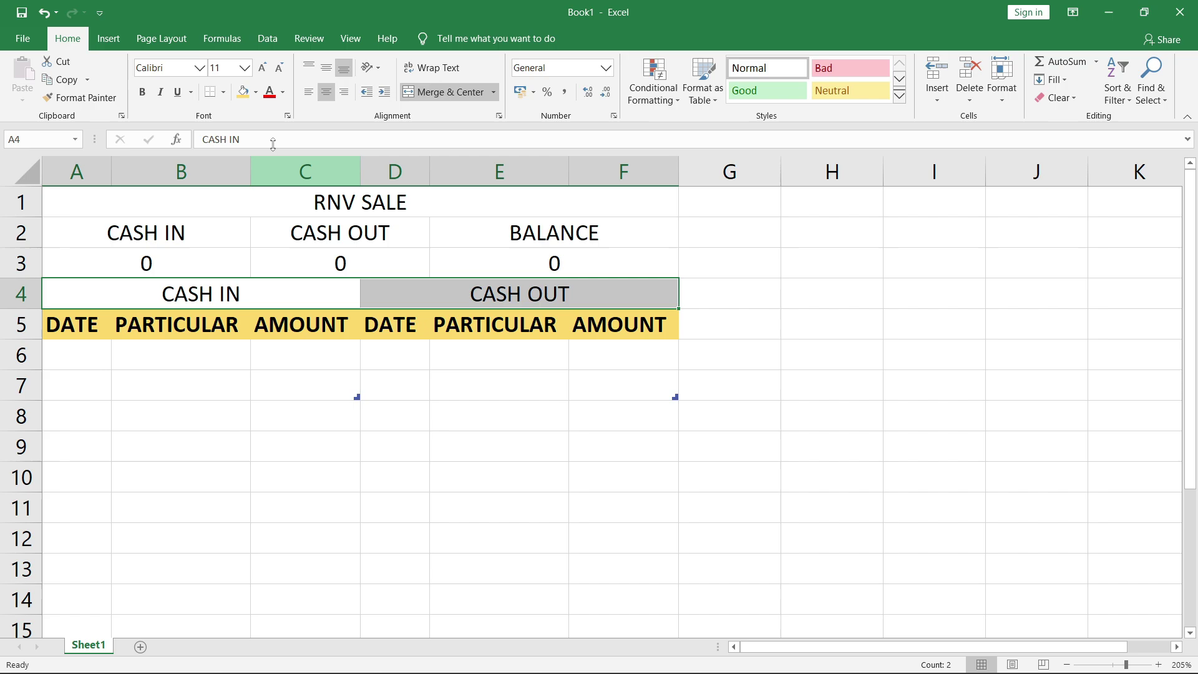
pyautogui.click(142, 92)
pyautogui.click(262, 67)
pyautogui.click(255, 92)
pyautogui.click(330, 173)
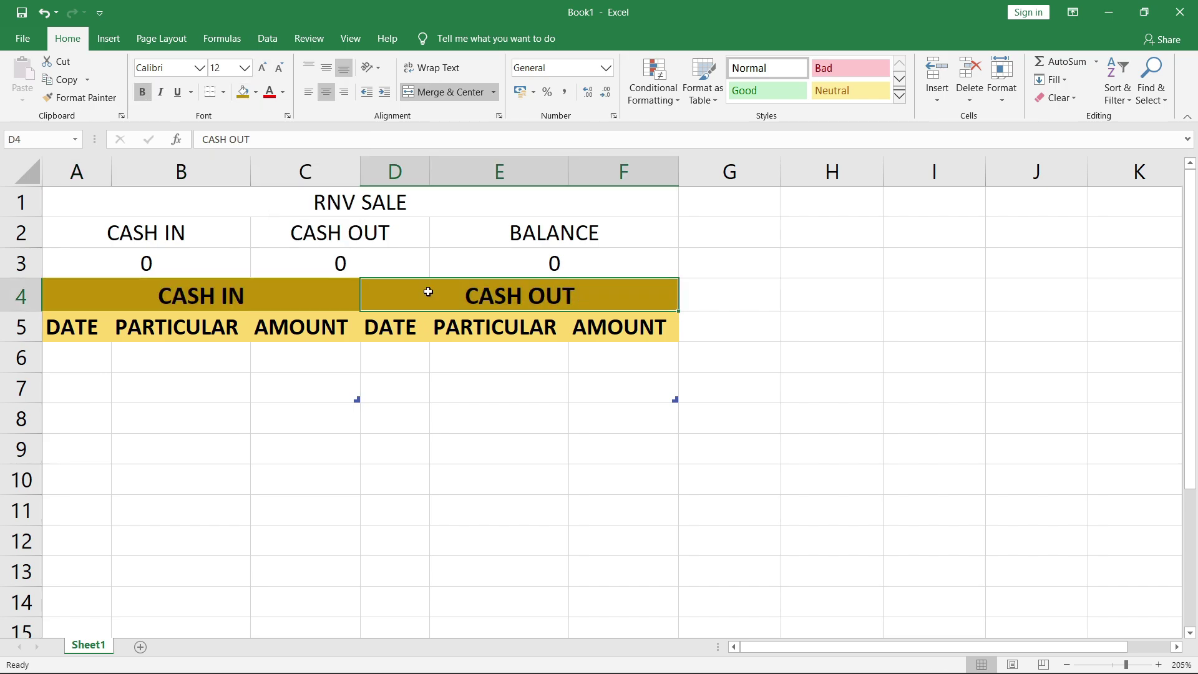
pyautogui.click(152, 263)
# - Fill the CASH IN amounts C6:C7 light green and the CASH OUT amounts F6:F7 light orange
pyautogui.moveTo(305, 357); pyautogui.dragTo(305, 387)
pyautogui.click(255, 92)
pyautogui.click(355, 148)
pyautogui.moveTo(622, 357); pyautogui.dragTo(623, 387)
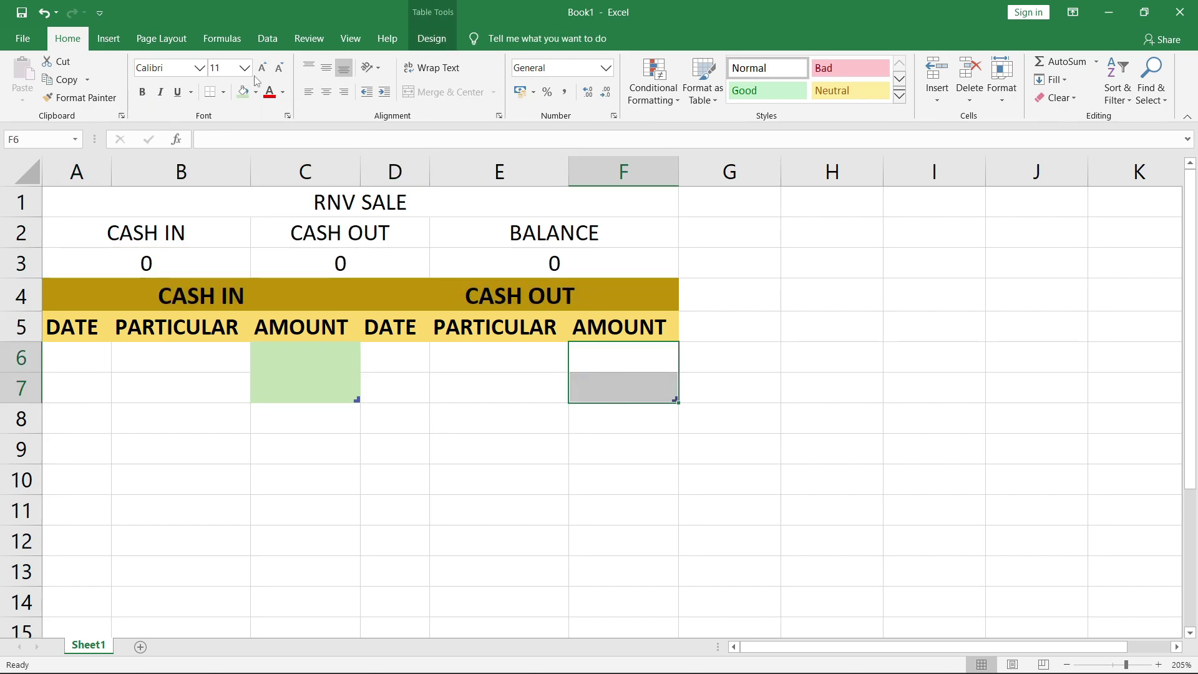
pyautogui.click(255, 92)
pyautogui.click(305, 159)
# - Bold the CASH IN, CASH OUT and BALANCE headers and fill BALANCE light blue
pyautogui.moveTo(224, 232); pyautogui.dragTo(622, 232)
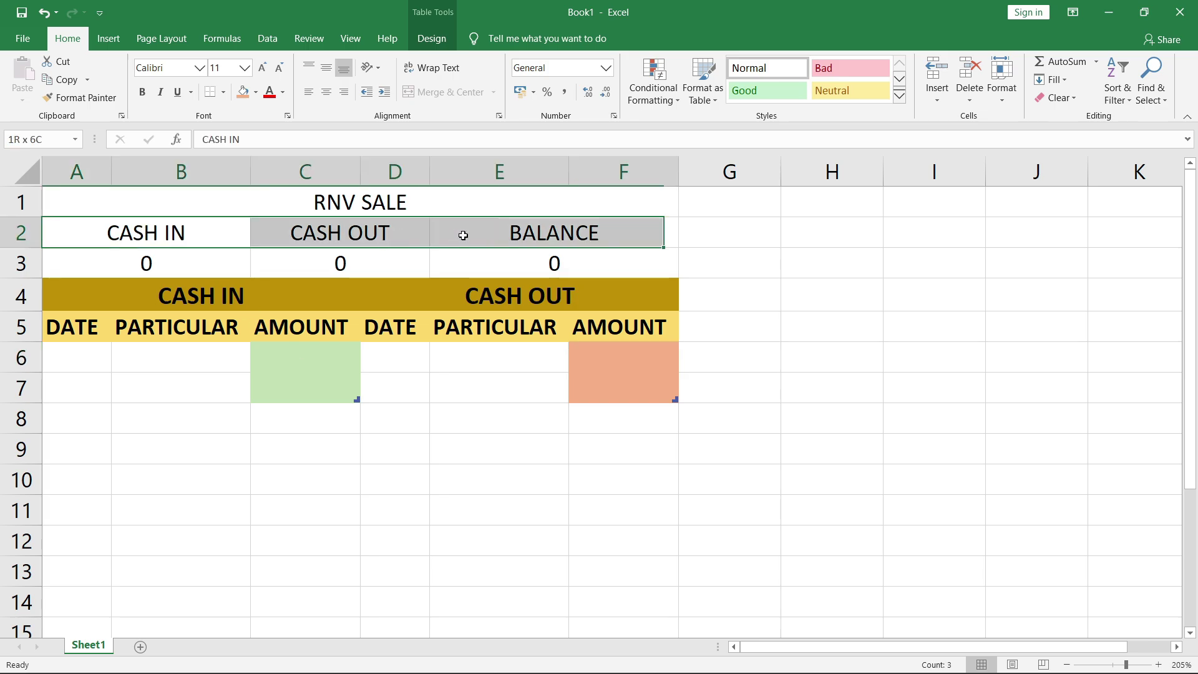
pyautogui.hotkey('ctrl', 'b')
pyautogui.click(361, 232)
pyautogui.click(554, 232)
pyautogui.click(255, 92)
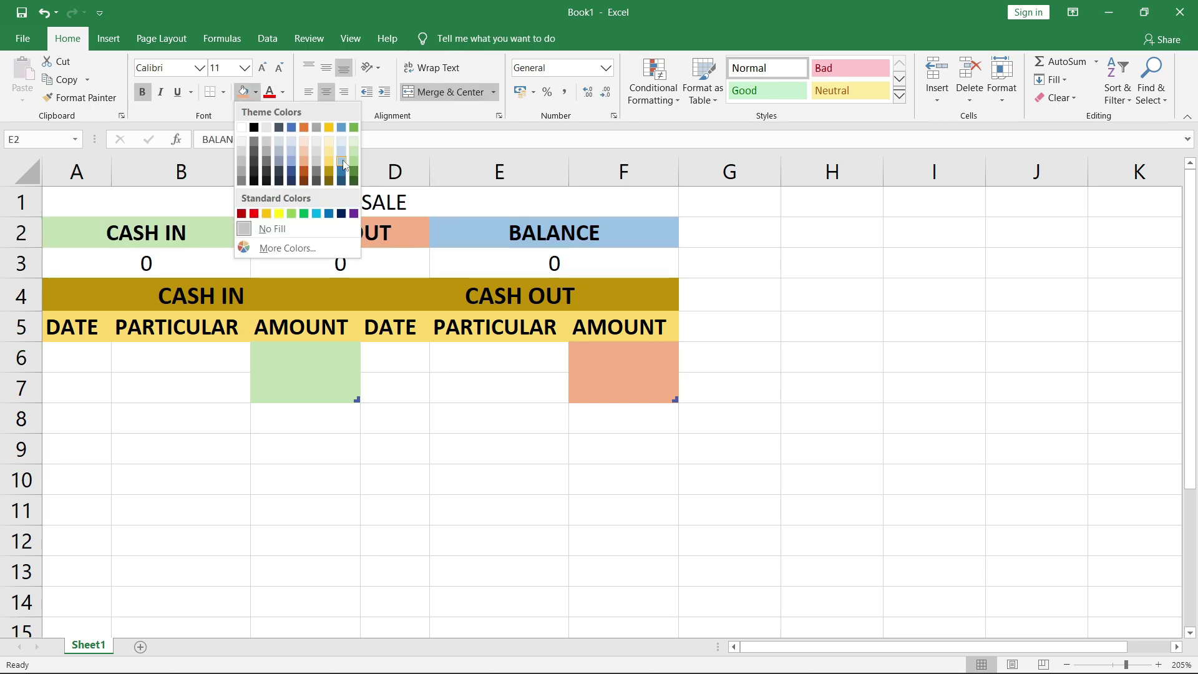
pyautogui.click(342, 159)
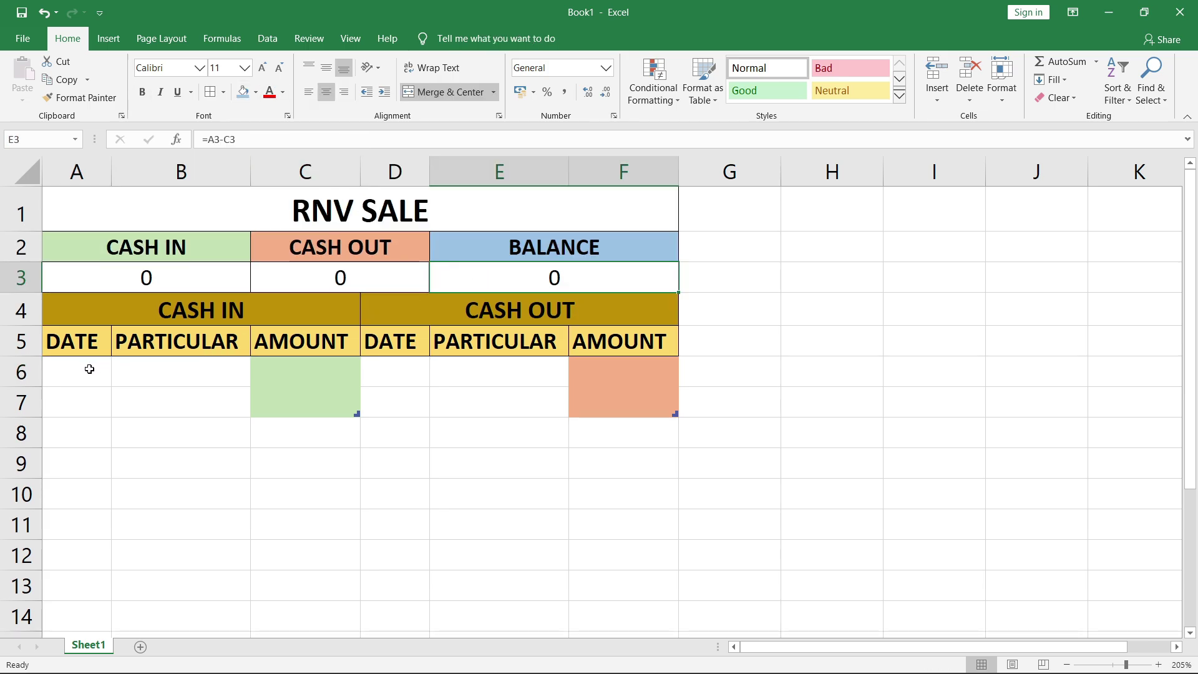
pyautogui.click(89, 368)
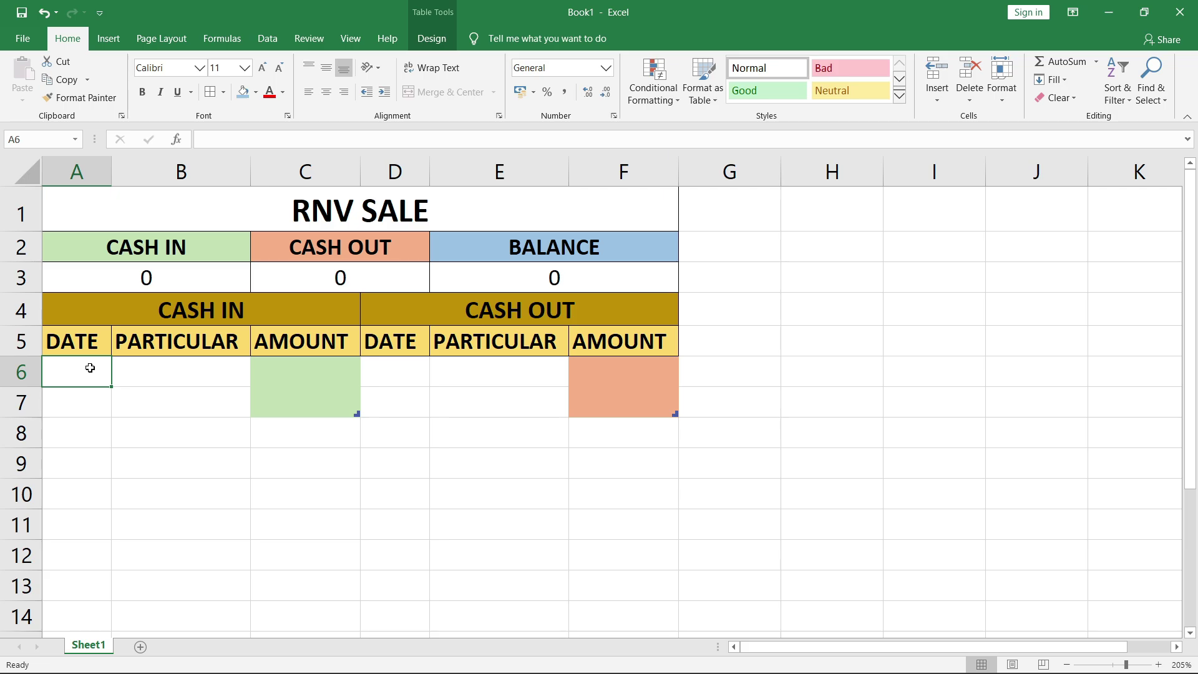
# - Freeze the panes above row 6 so rows 1–5 stay fixed
pyautogui.click(345, 39)
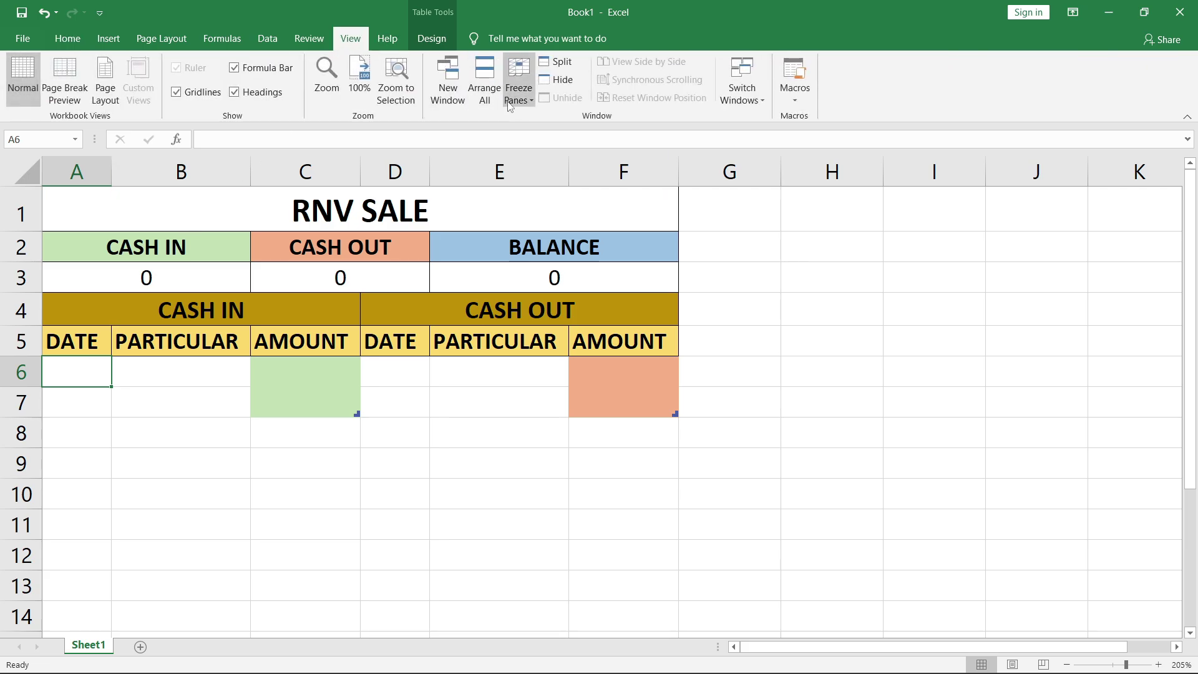
pyautogui.click(511, 100)
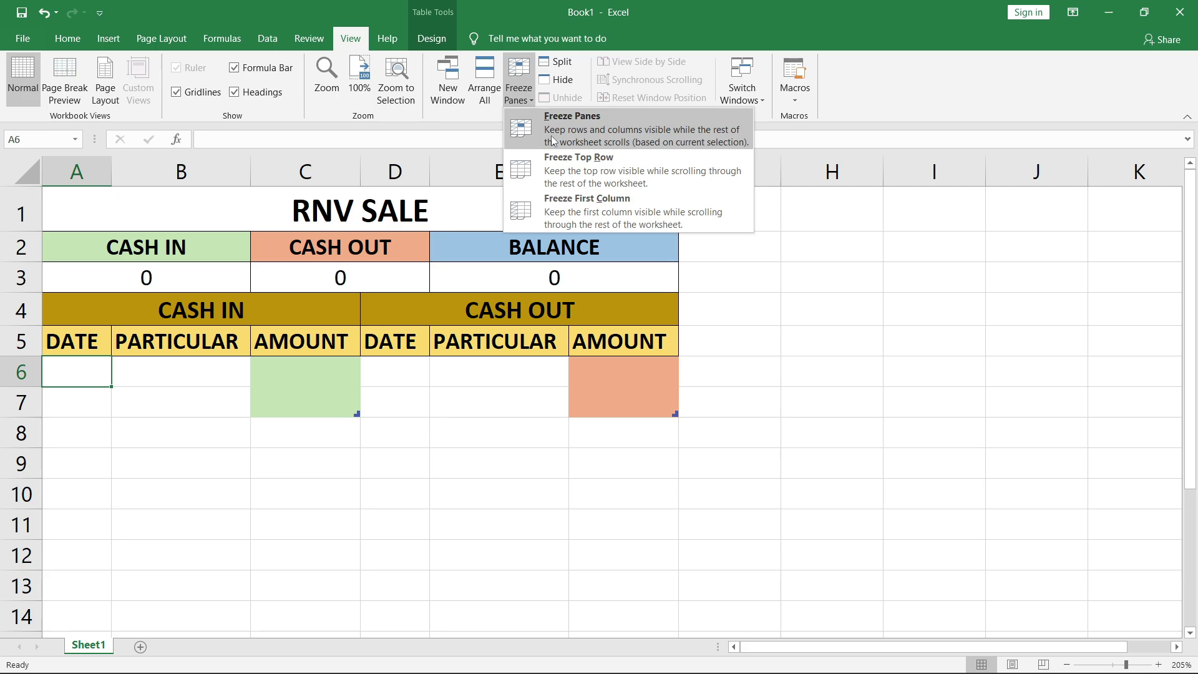
pyautogui.click(530, 120)
# - Highlight frozen rows 1–5, then scroll down and back up to confirm they stay visible
pyautogui.click(161, 372)
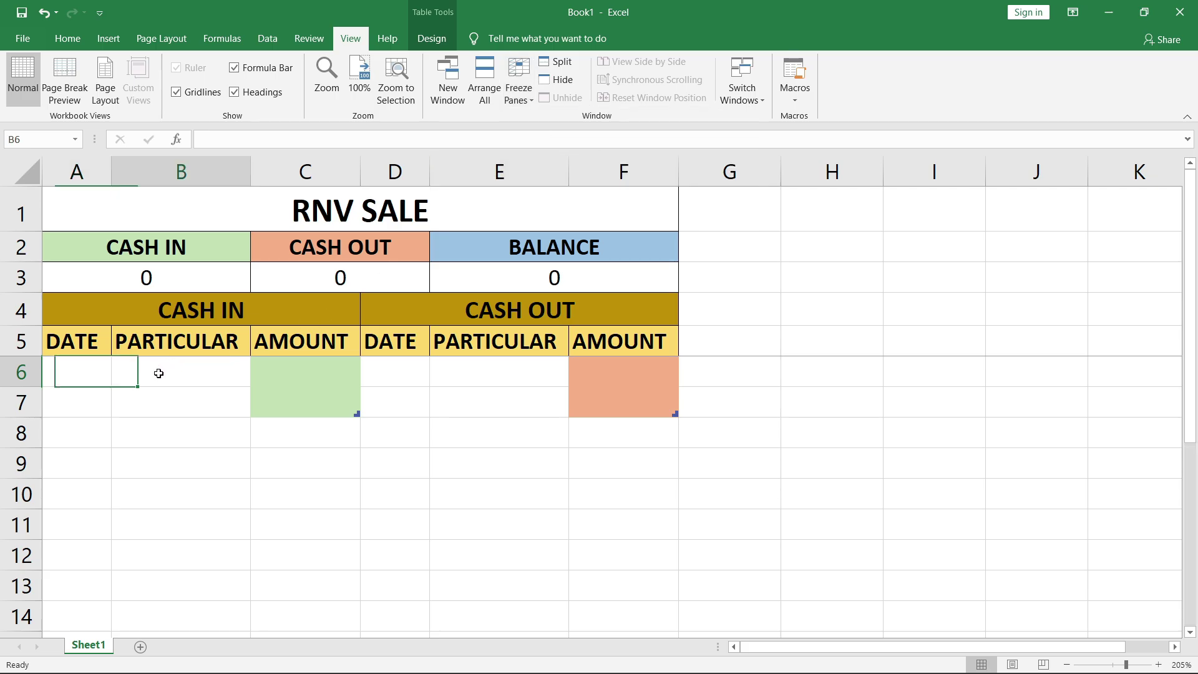
pyautogui.moveTo(16, 341); pyautogui.dragTo(19, 212)
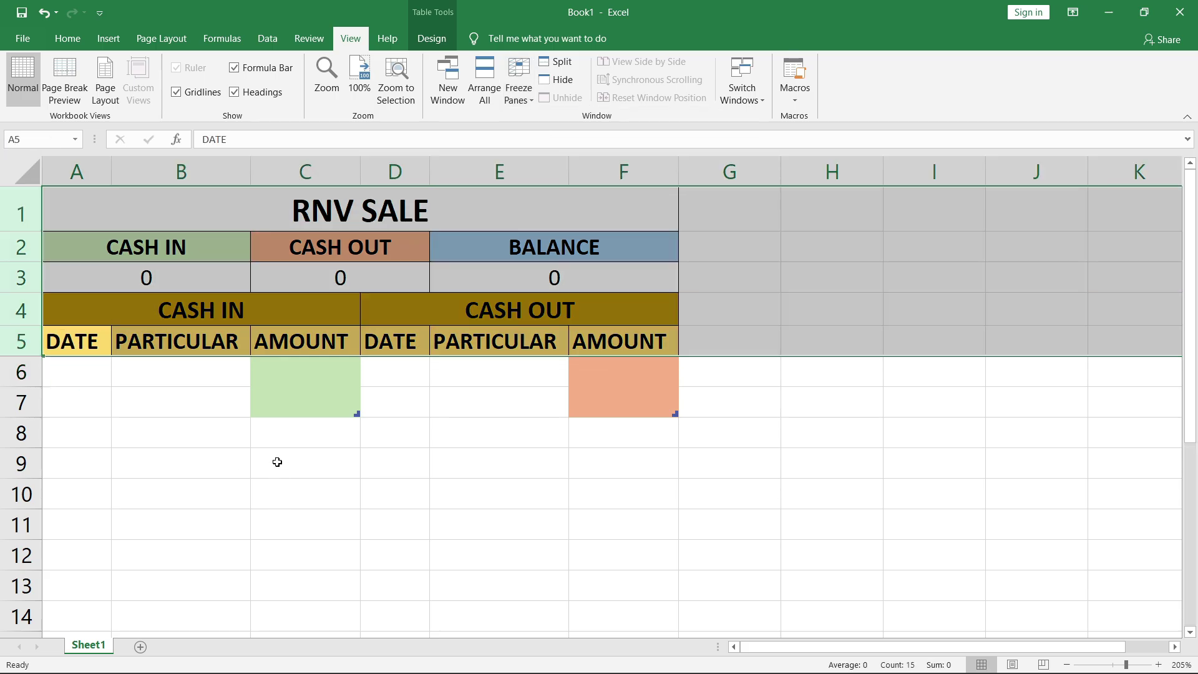
pyautogui.click(201, 361)
pyautogui.scroll(-1, 210, 375)
pyautogui.scroll(-4, 231, 428)
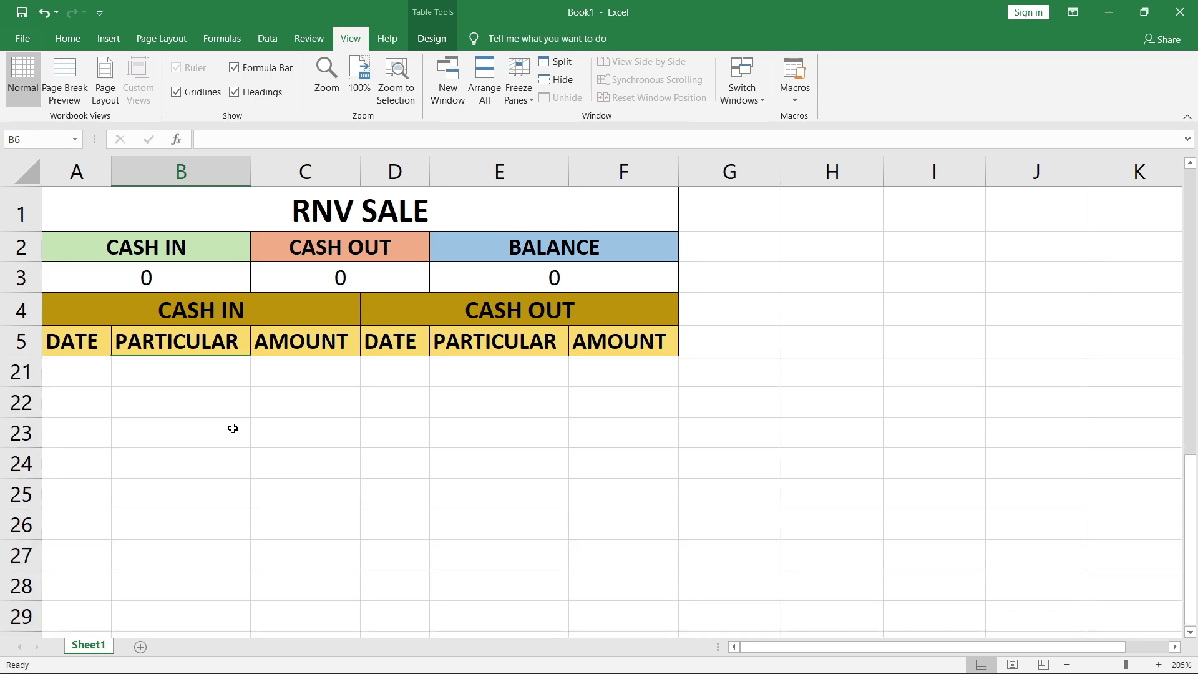
pyautogui.scroll(-6, 234, 428)
pyautogui.scroll(-5, 234, 431)
pyautogui.scroll(4, 234, 430)
pyautogui.scroll(8, 234, 431)
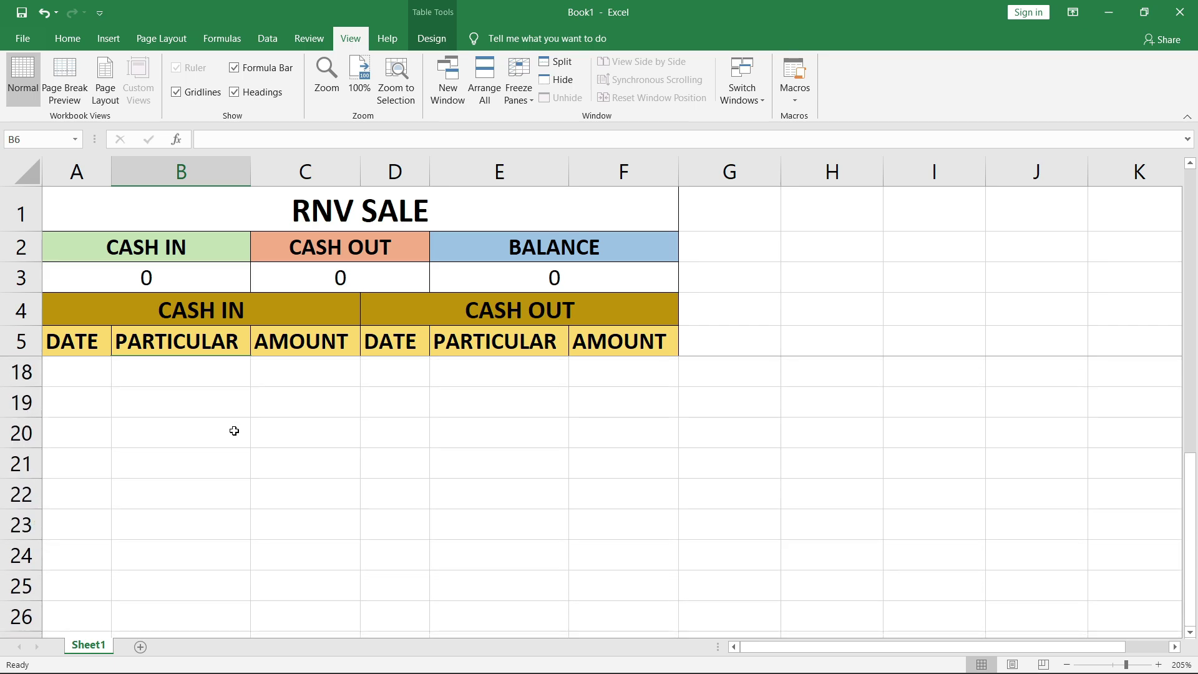
pyautogui.scroll(4, 234, 431)
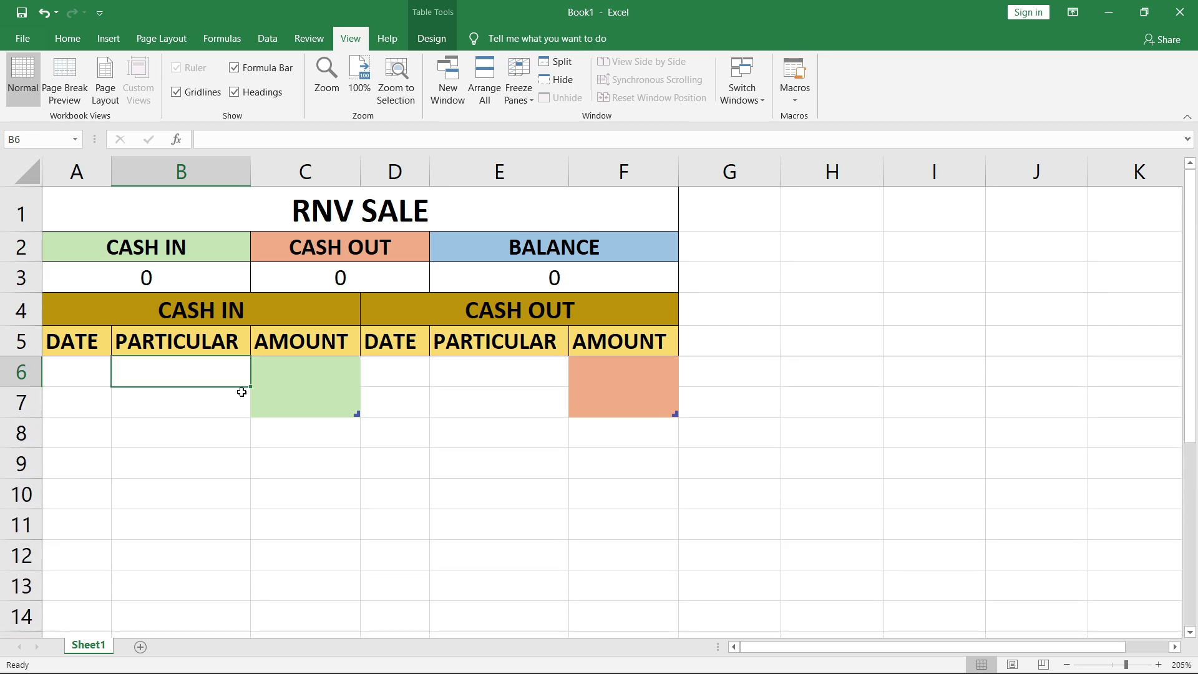